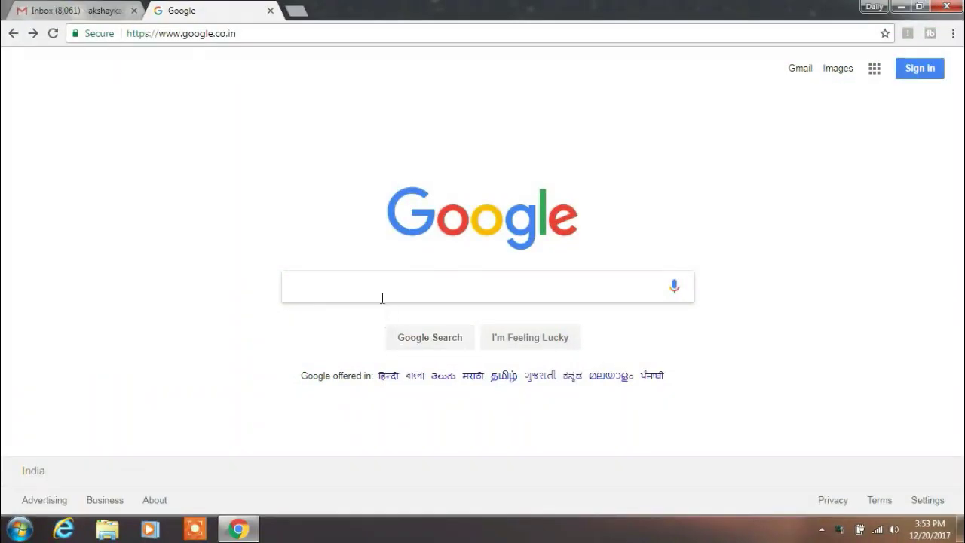
# - Search Google for 'freenom' and open the 'Freenom - A Name for Everyone' site
pyautogui.write('nom')
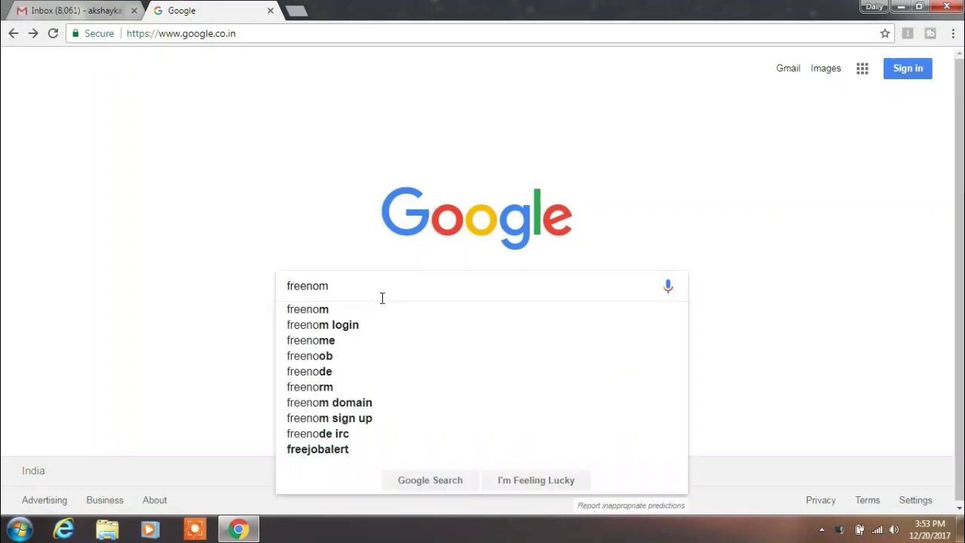
pyautogui.click(339, 311)
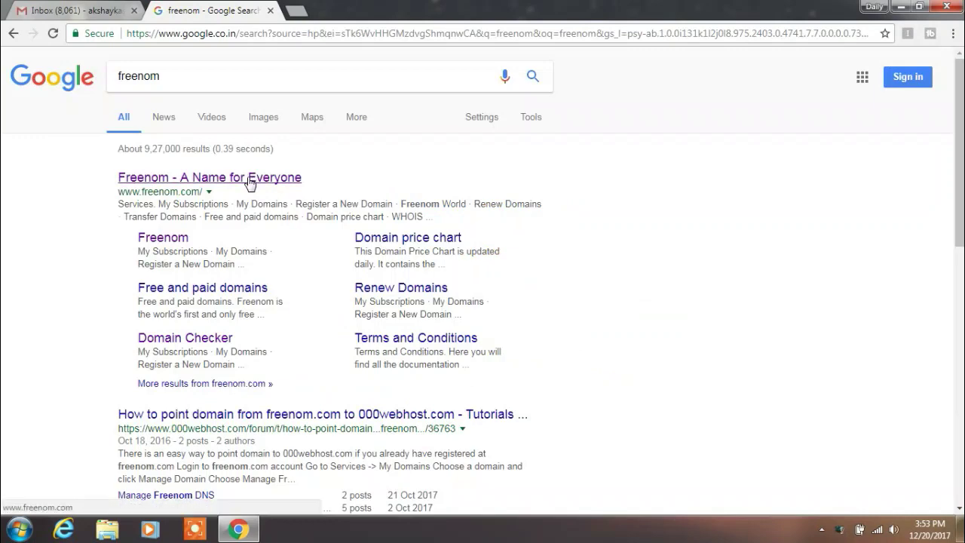
pyautogui.click(250, 179)
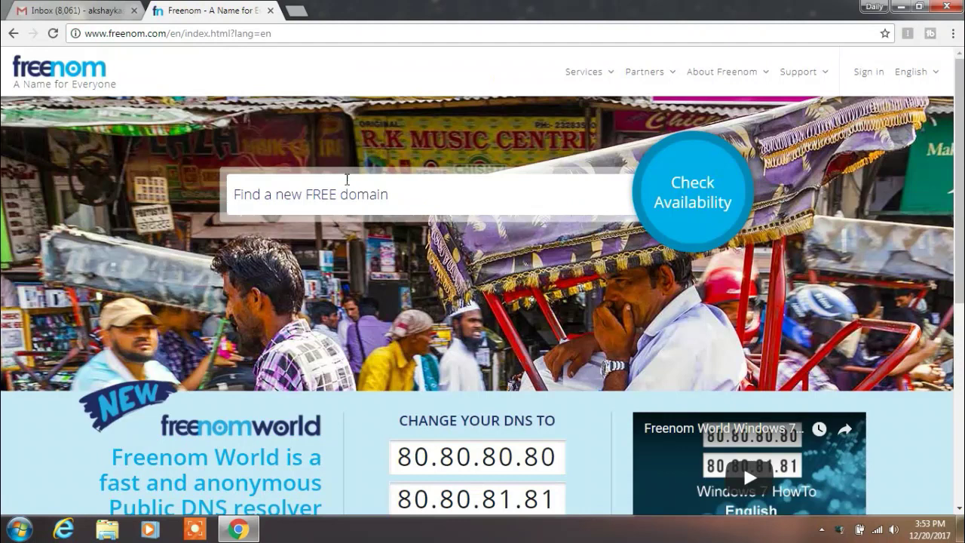
# - Check which free domain extensions are available for 'wordpresstutorial'
pyautogui.click(347, 193)
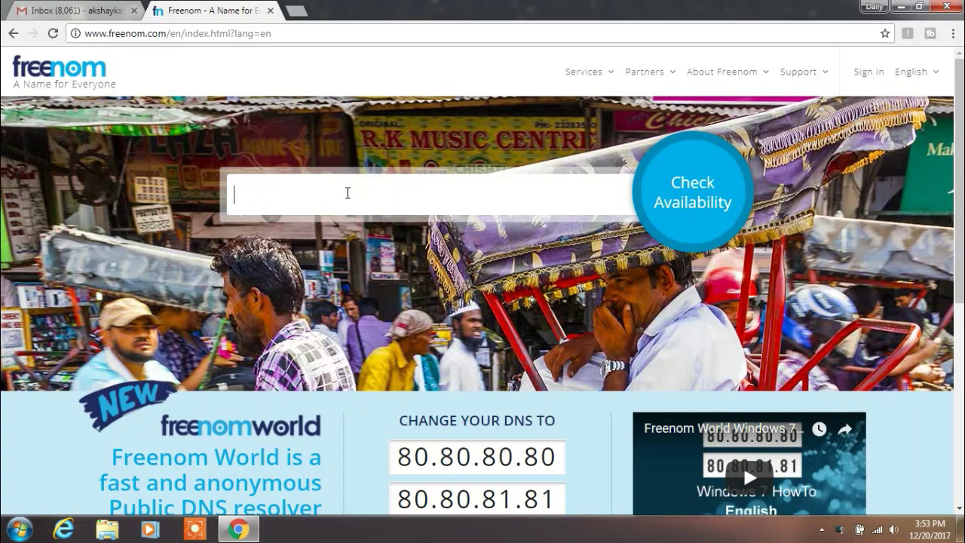
pyautogui.write('word')
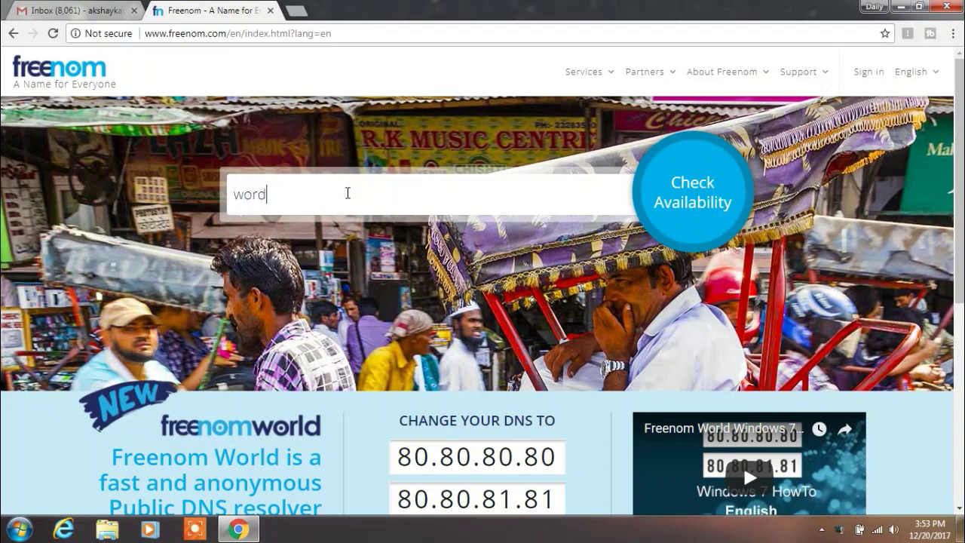
pyautogui.write('presstemp')
pyautogui.press('BackSpace')
pyautogui.write('utorial')
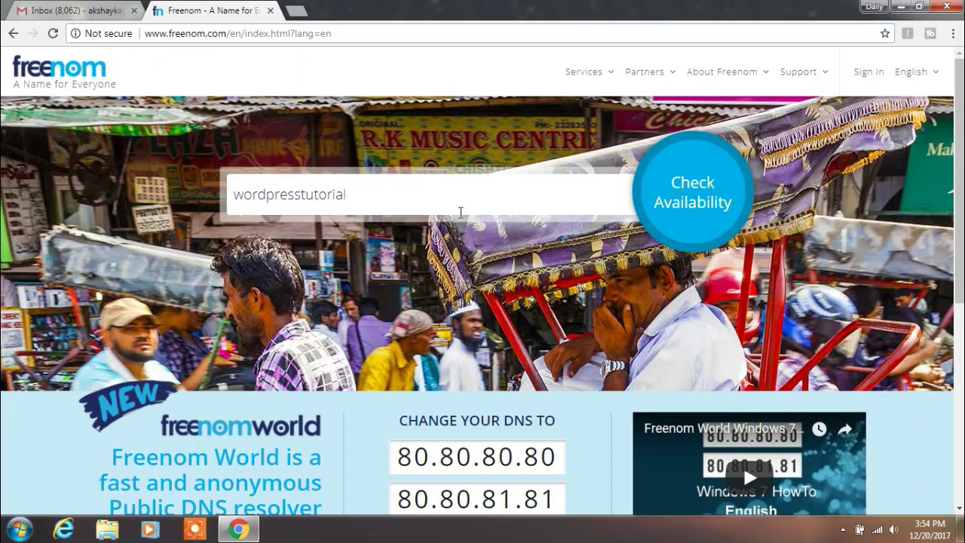
pyautogui.press('Return')
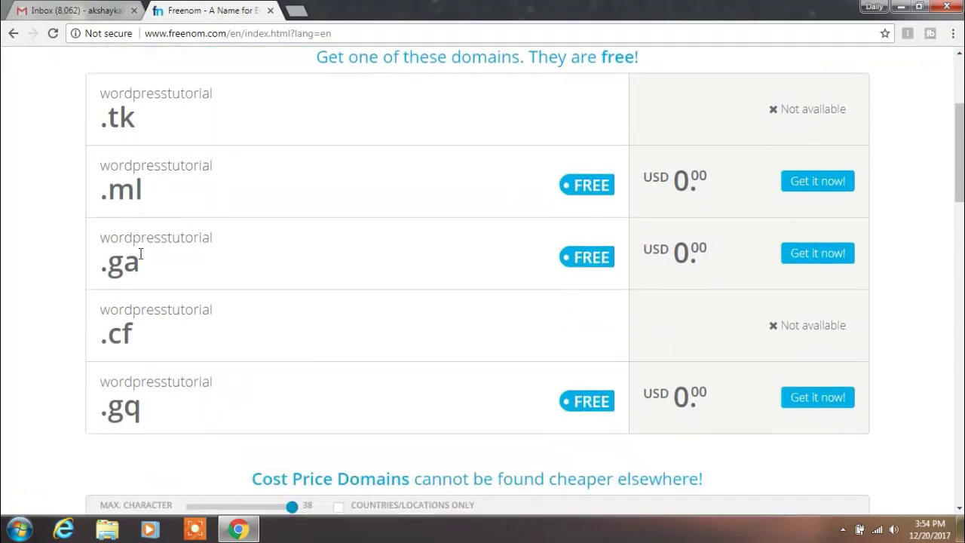
# - Review the results: .ml, .ga and .gq free; .tk and .cf unavailable
pyautogui.middleClick(405, 262)
pyautogui.scroll(1, 405, 262)
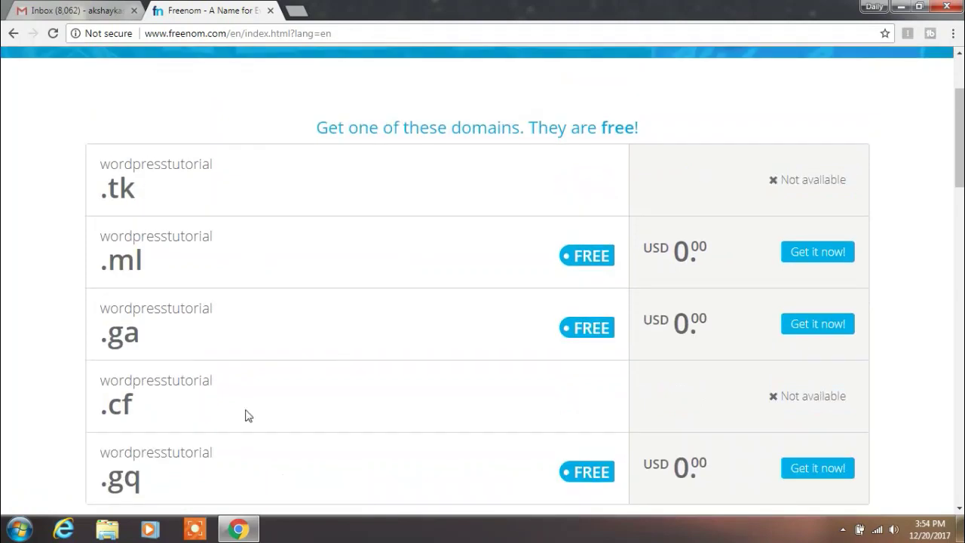
pyautogui.tripleClick(120, 195)
pyautogui.click(142, 218)
pyautogui.middleClick(225, 240)
pyautogui.scroll(1, 225, 240)
pyautogui.scroll(1, 224, 240)
# - Search for 'wordpressTempletes' and add the free wordpresstempletes.tk domain to the cart
pyautogui.click(334, 158)
pyautogui.hotkey('ctrl', 'a')
pyautogui.press('BackSpace')
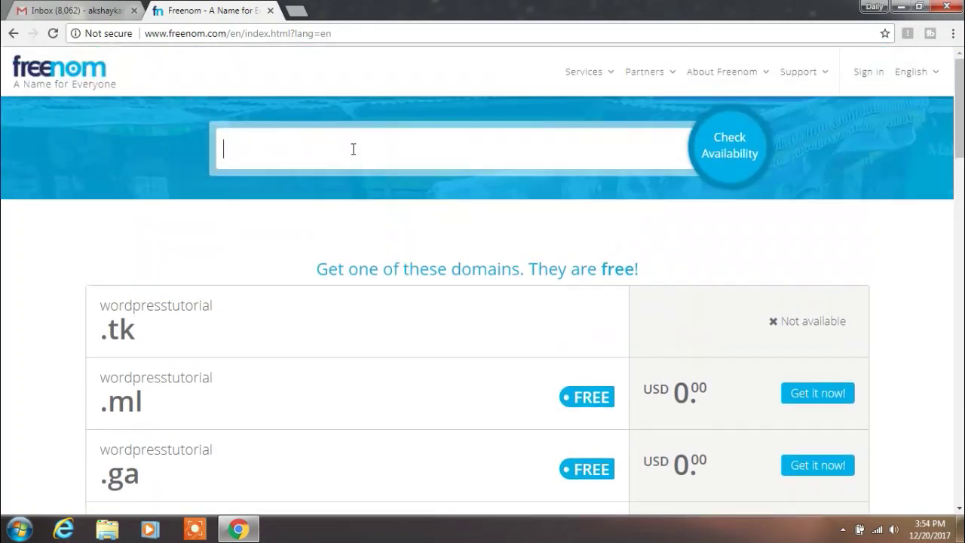
pyautogui.write('wordpress')
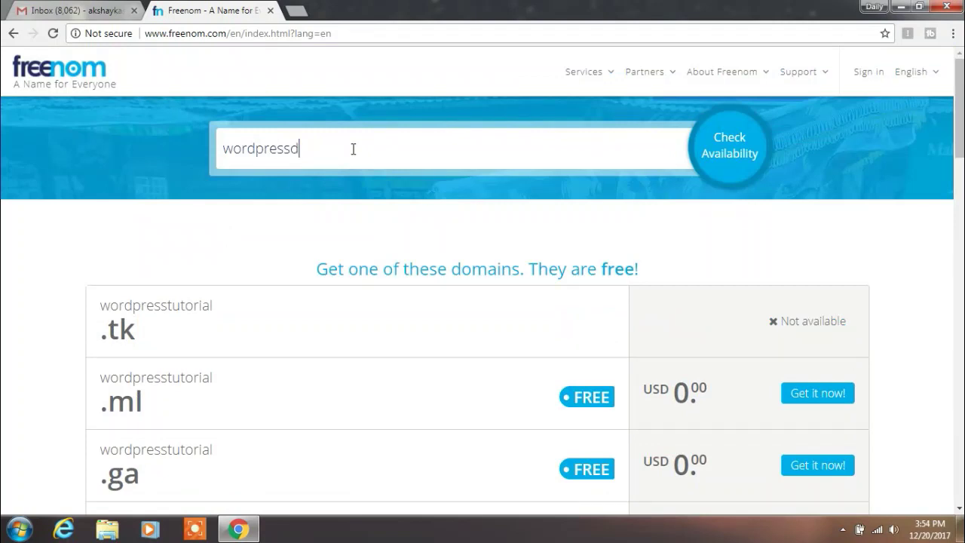
pyautogui.write('Templetes')
pyautogui.click(711, 157)
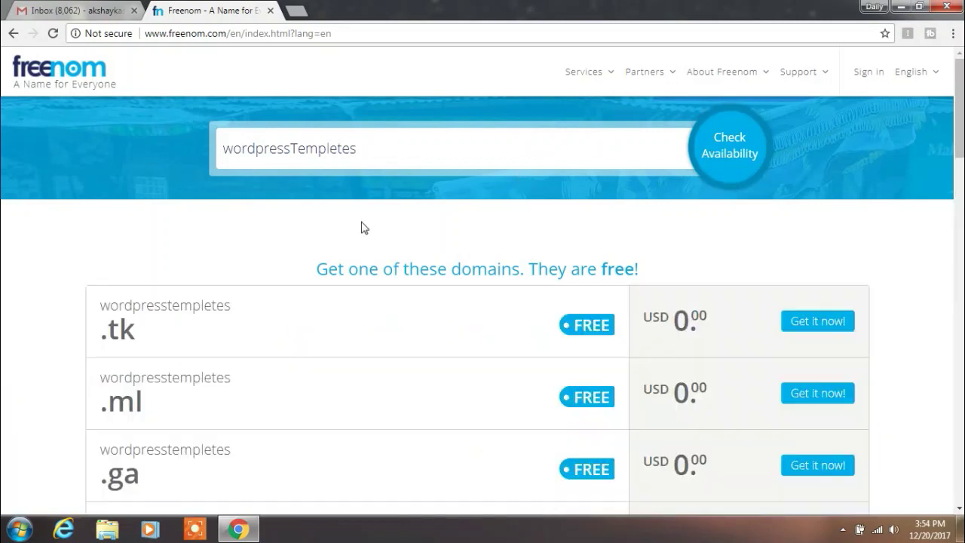
pyautogui.moveTo(100, 302); pyautogui.dragTo(111, 337)
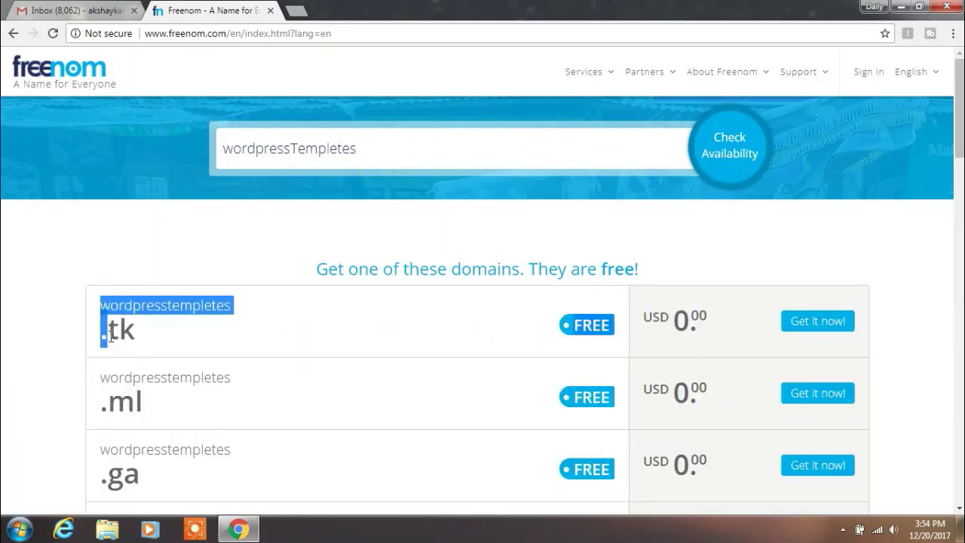
pyautogui.click(111, 337)
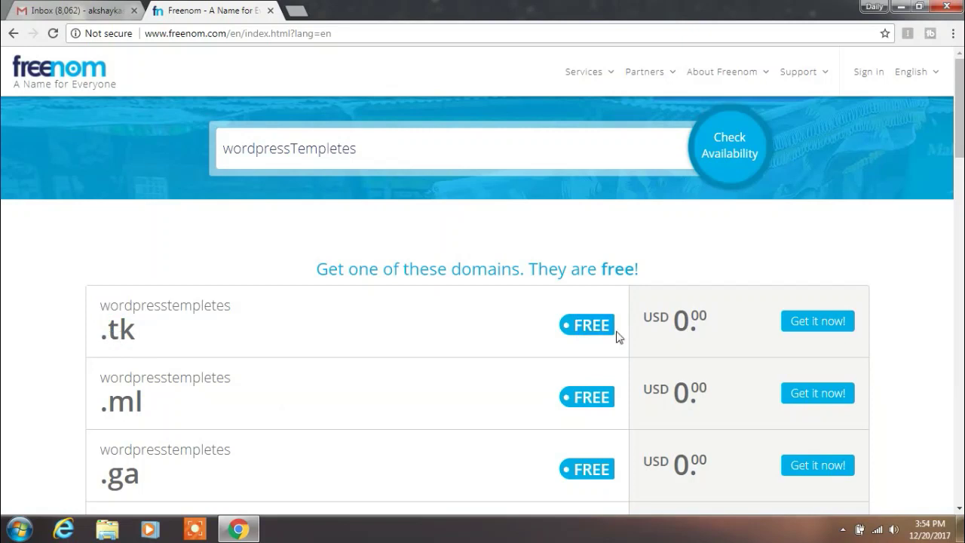
pyautogui.click(814, 324)
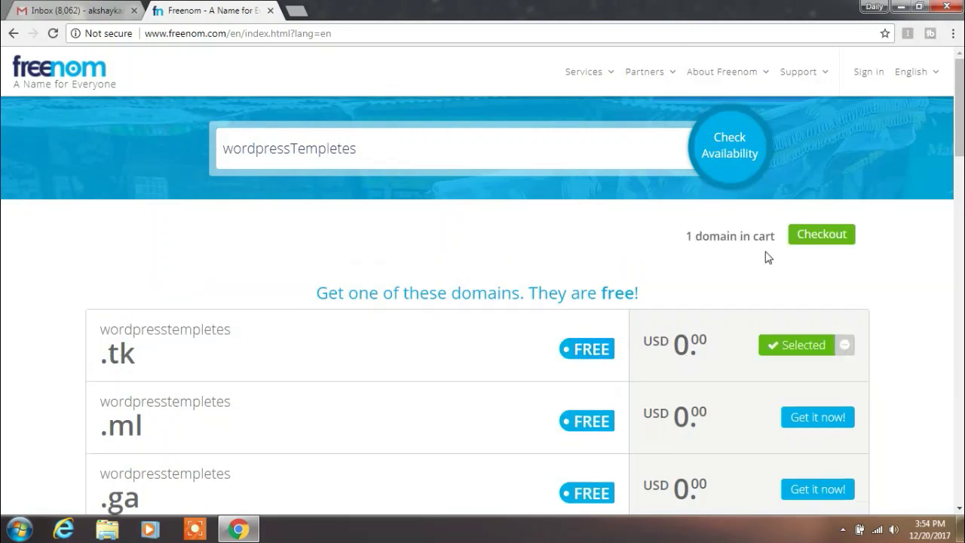
# - Check out wordpresstempletes.tk with the '12 Months @ FREE' period
pyautogui.click(817, 245)
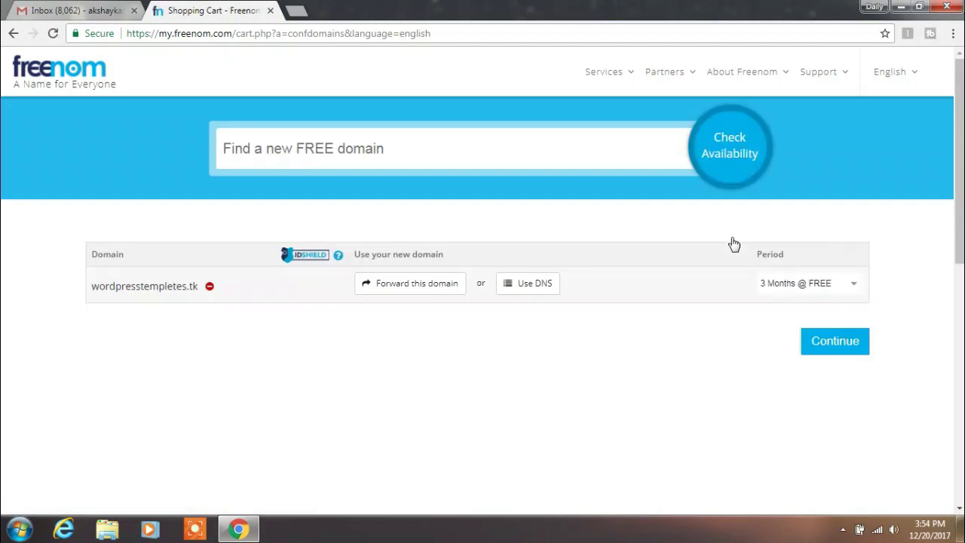
pyautogui.click(852, 283)
pyautogui.scroll(-1, 850, 194)
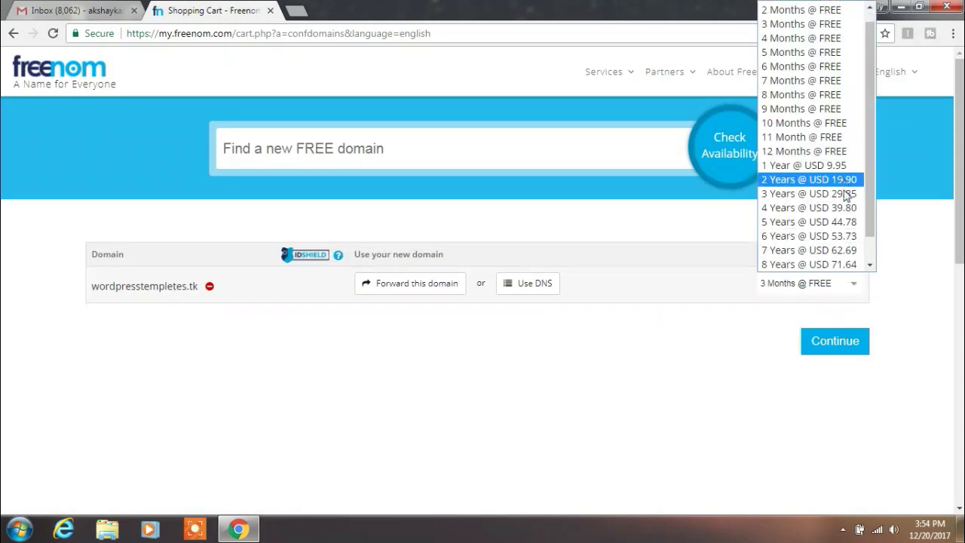
pyautogui.click(827, 151)
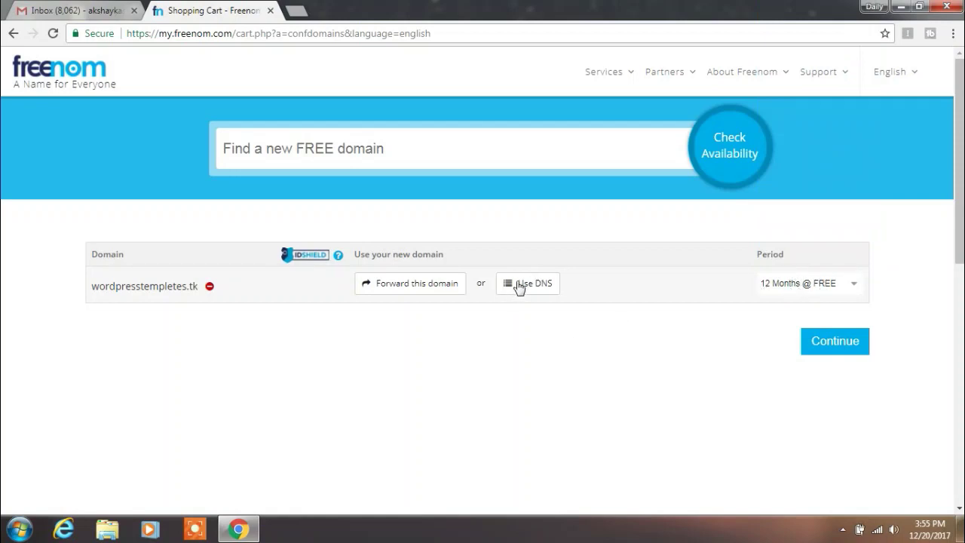
# - Choose 'Use your own DNS' for the domain and open a new browser tab
pyautogui.click(518, 285)
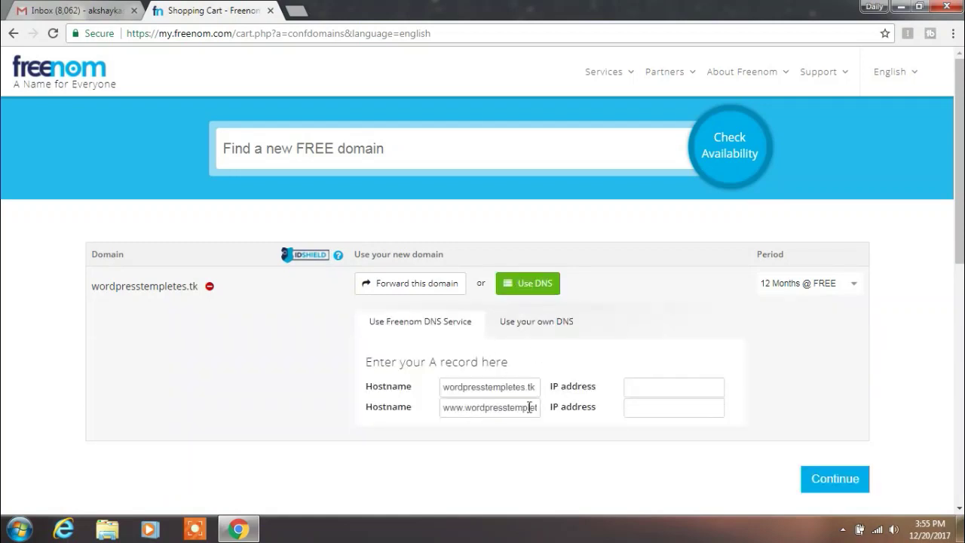
pyautogui.click(556, 328)
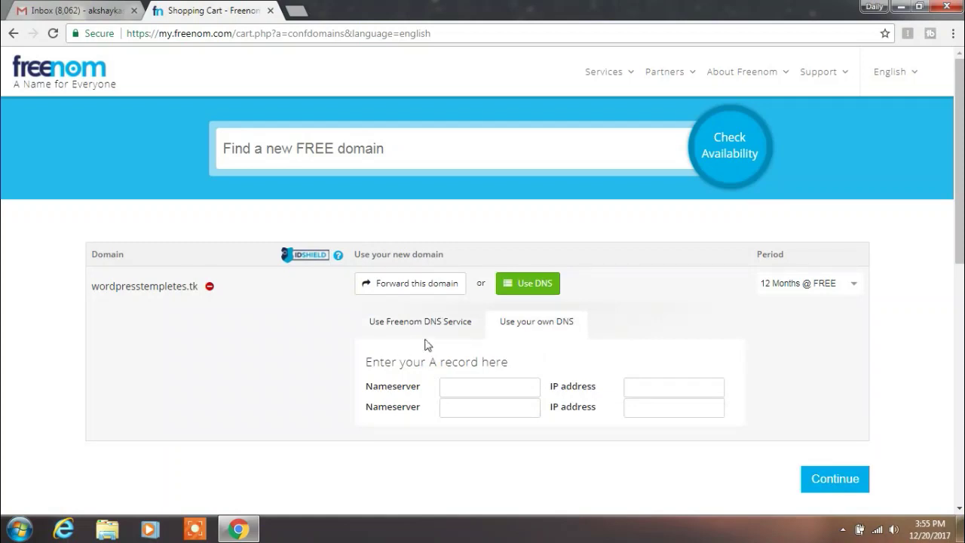
pyautogui.click(302, 10)
# - Search Google for 'free hosting' and open the AwardSpace result in a new tab
pyautogui.write('g')
pyautogui.press('Return')
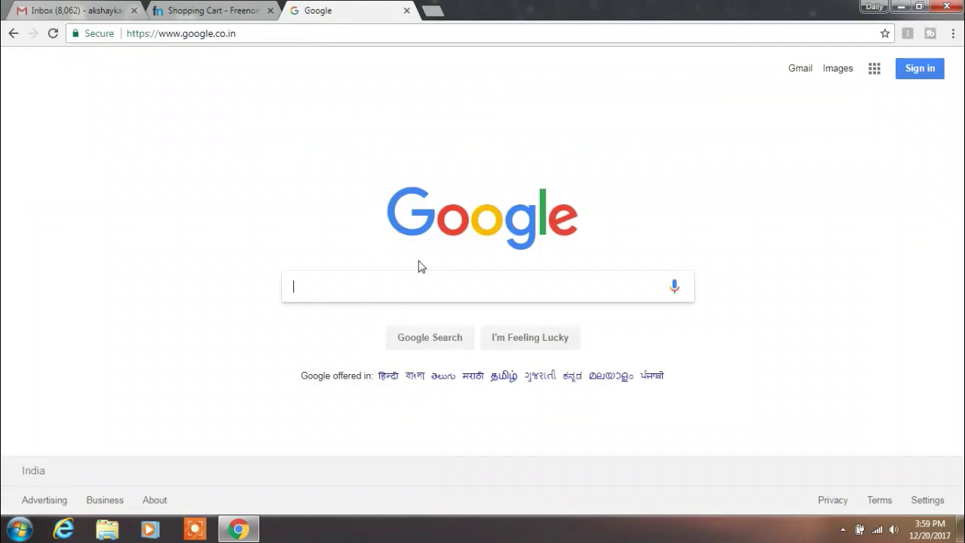
pyautogui.write('free hosting')
pyautogui.press('Return')
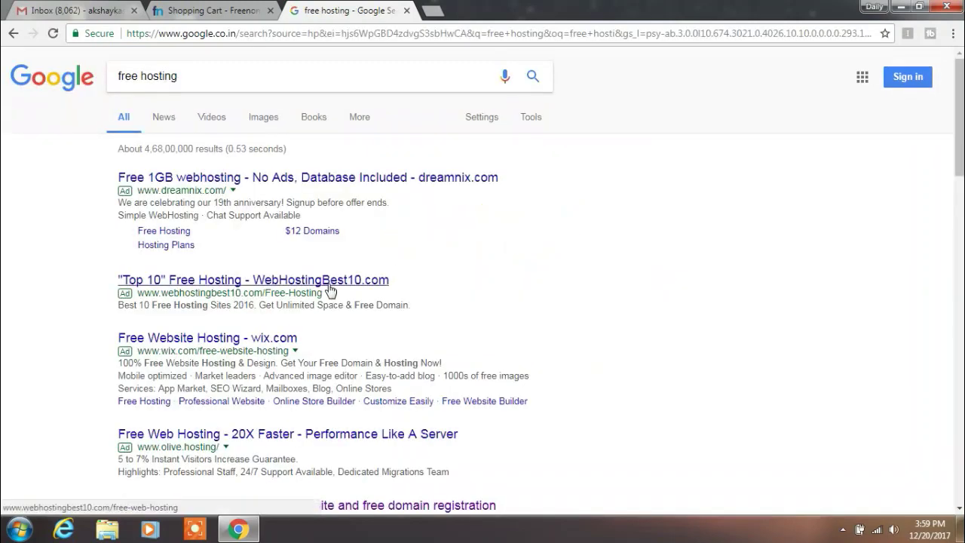
pyautogui.scroll(-3, 365, 324)
pyautogui.scroll(-3, 362, 326)
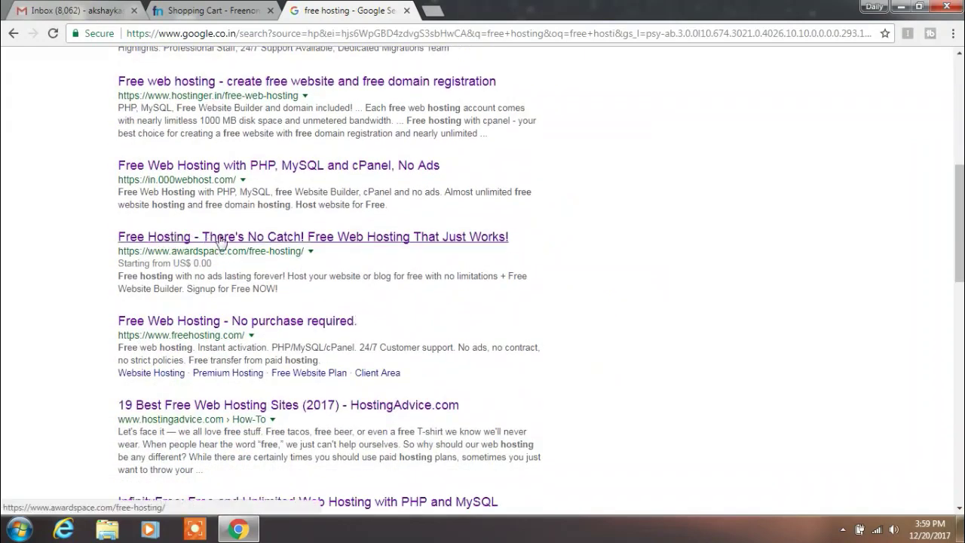
pyautogui.rightClick(260, 240)
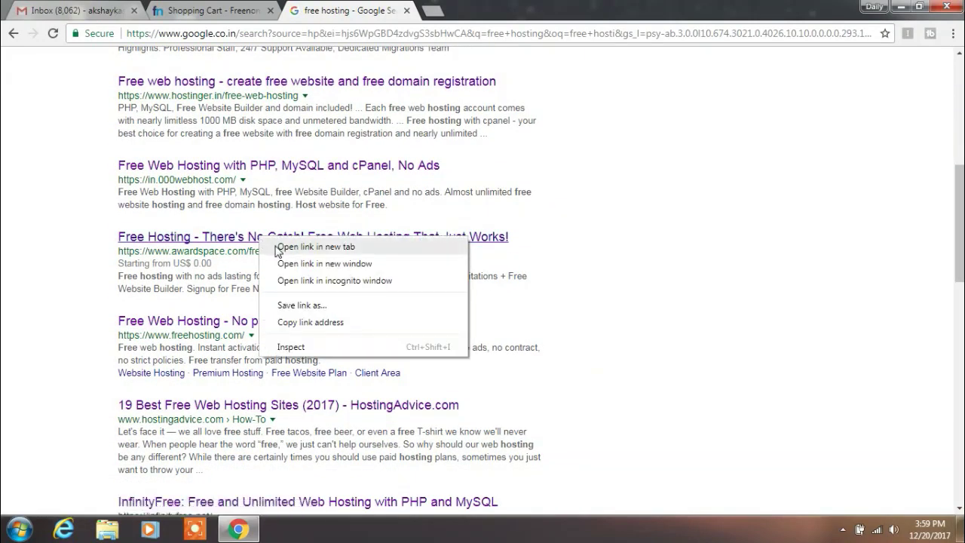
pyautogui.click(279, 247)
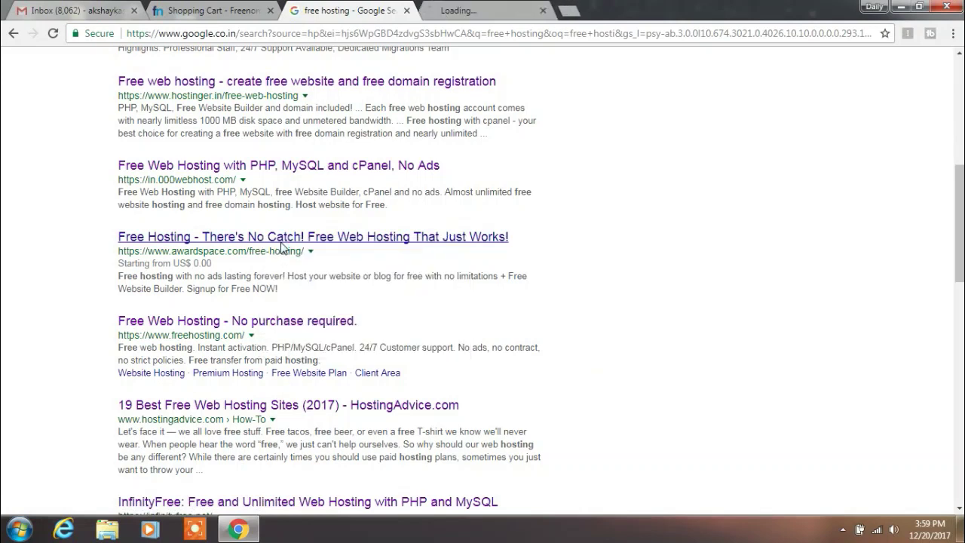
# - Switch to the AwardSpace tab showing the FREE WEB HOSTING page
pyautogui.click(475, 11)
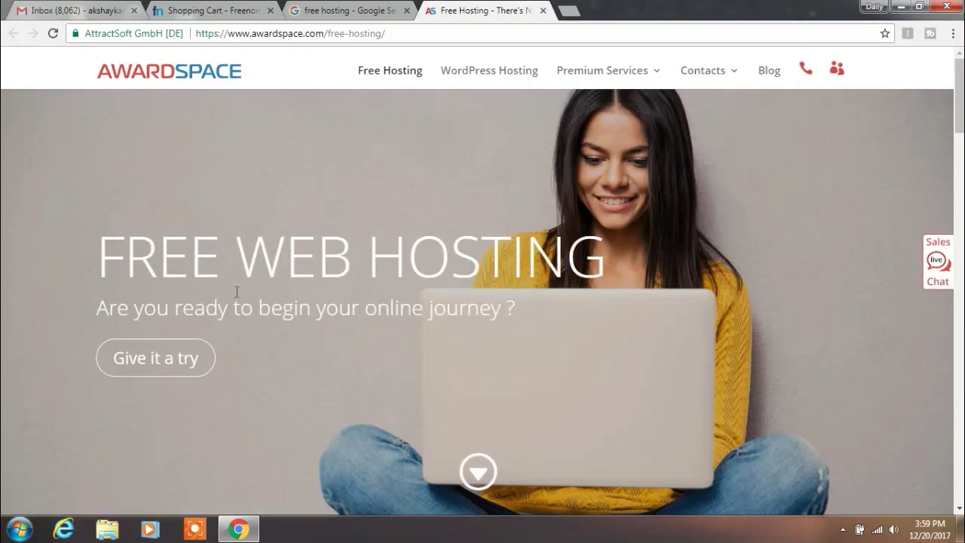
pyautogui.moveTo(98, 260); pyautogui.dragTo(567, 271)
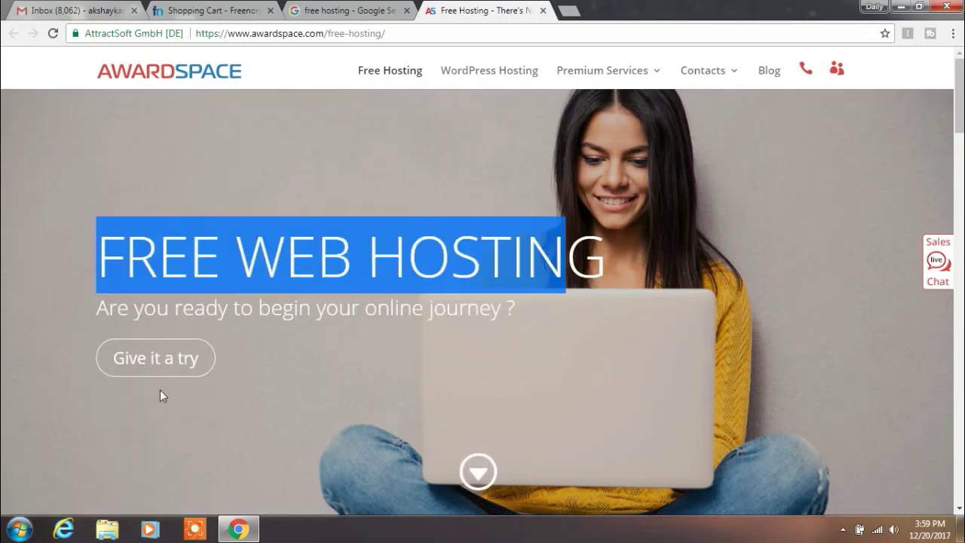
pyautogui.click(307, 339)
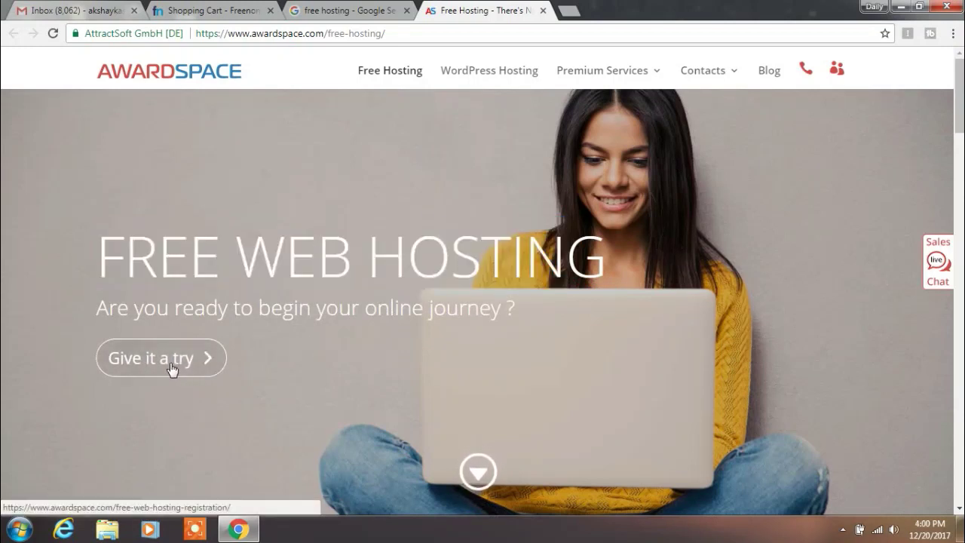
# - Start the free hosting sign-up via Continue with Google and select your Google account
pyautogui.click(172, 368)
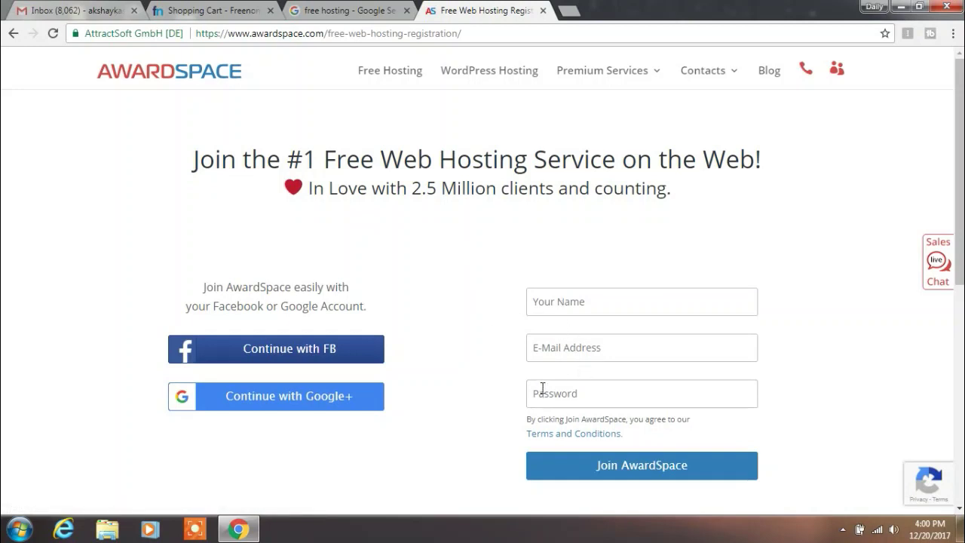
pyautogui.click(322, 401)
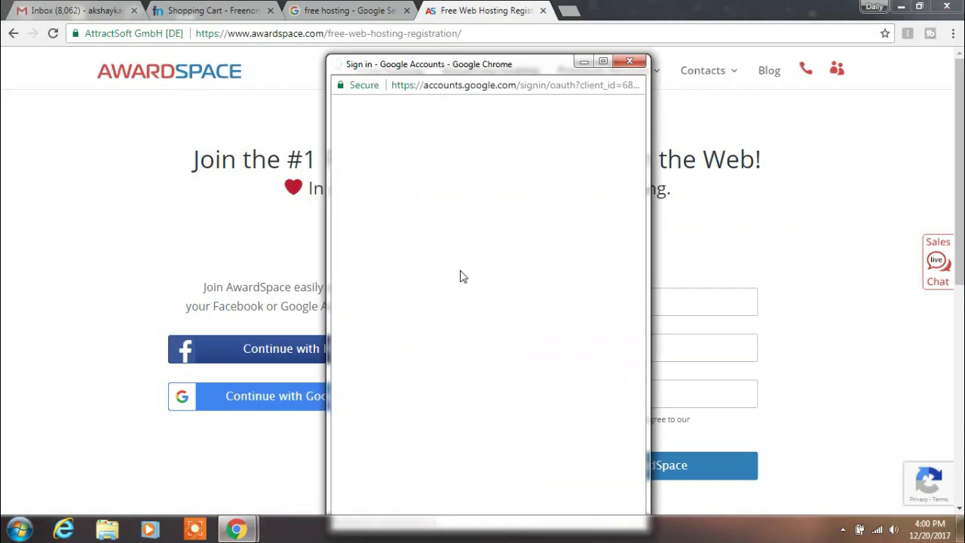
pyautogui.click(427, 221)
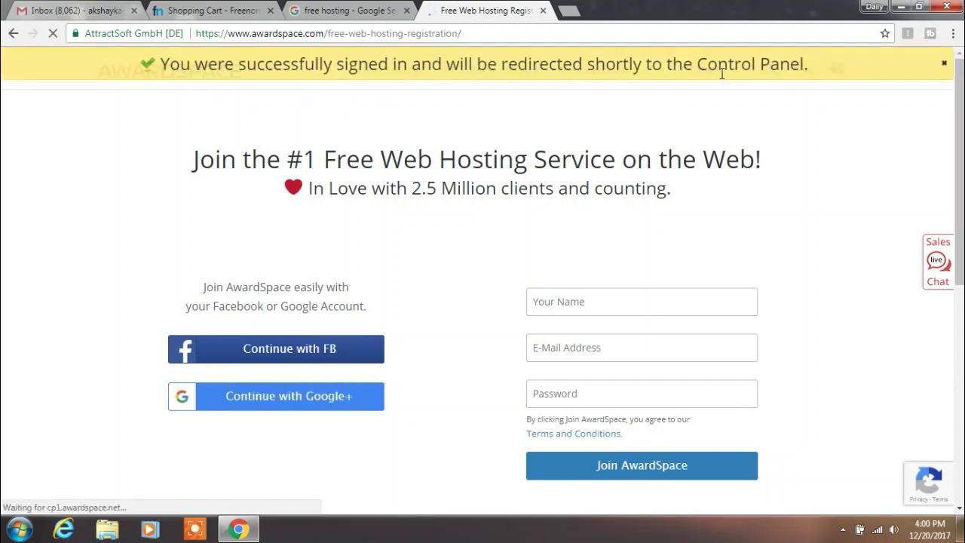
pyautogui.moveTo(698, 66); pyautogui.dragTo(816, 71)
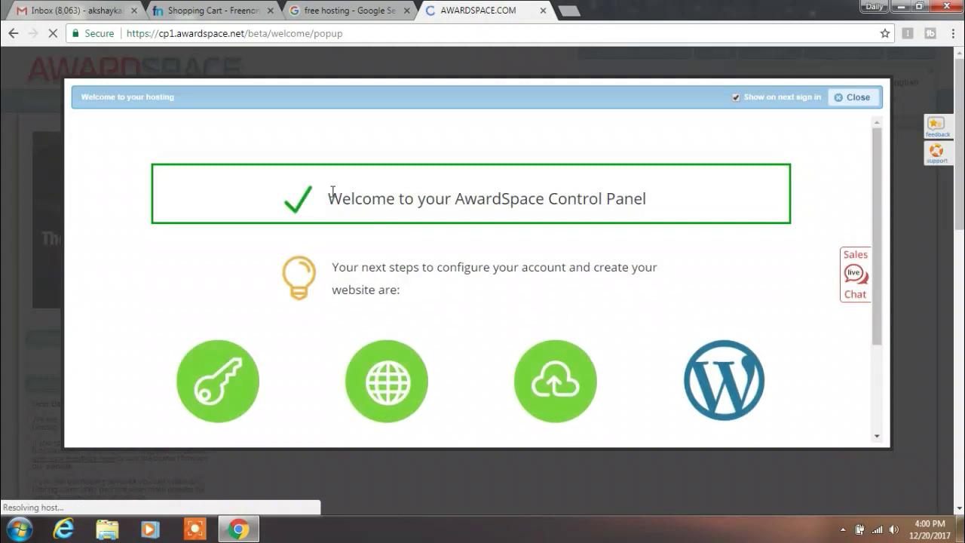
# - Scroll through the Control Panel welcome popup and close it
pyautogui.moveTo(328, 200); pyautogui.dragTo(655, 213)
pyautogui.click(655, 212)
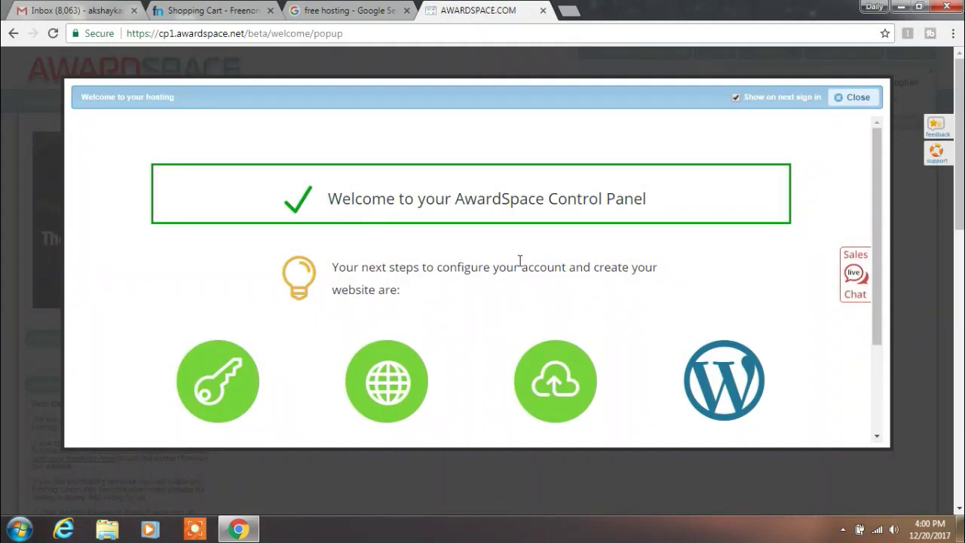
pyautogui.scroll(-2, 521, 264)
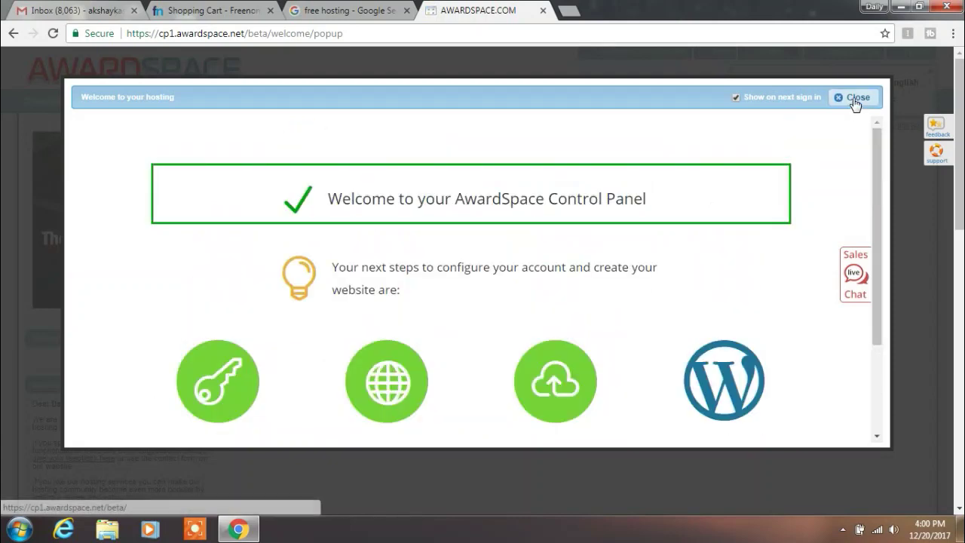
pyautogui.click(855, 101)
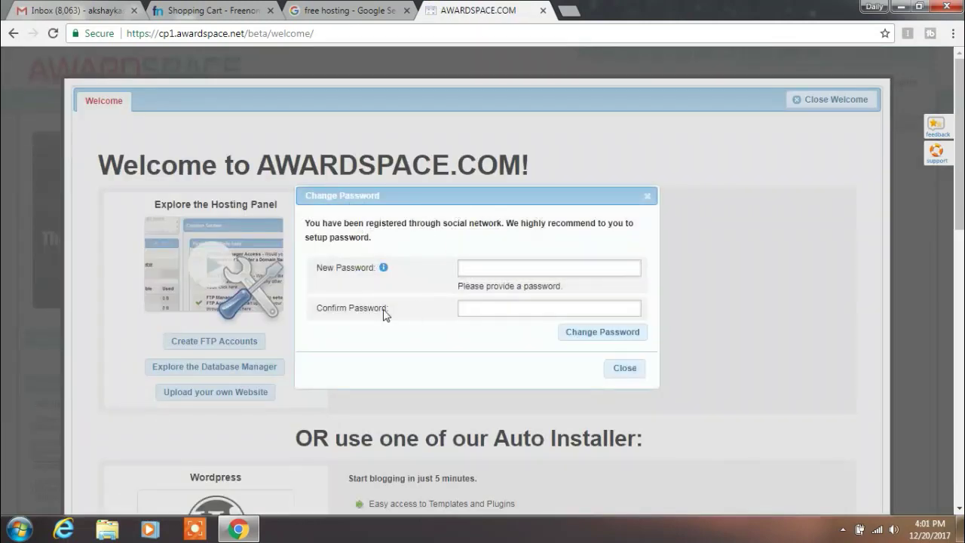
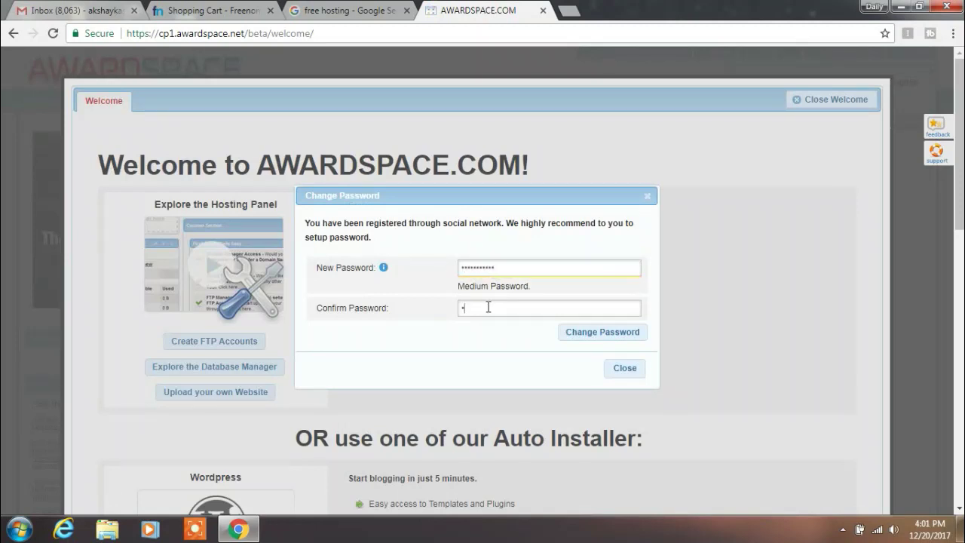
# - Enter a new account password in the Change Password dialog and save it
pyautogui.click(591, 337)
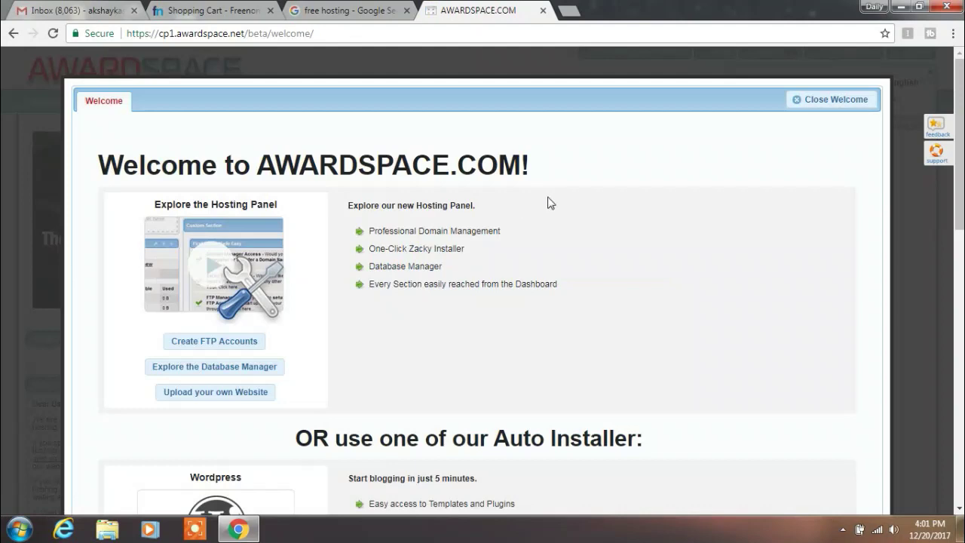
# - Browse the Welcome overview's hosting features and WordPress/Joomla Auto Installer panels, then close it
pyautogui.middleClick(593, 278)
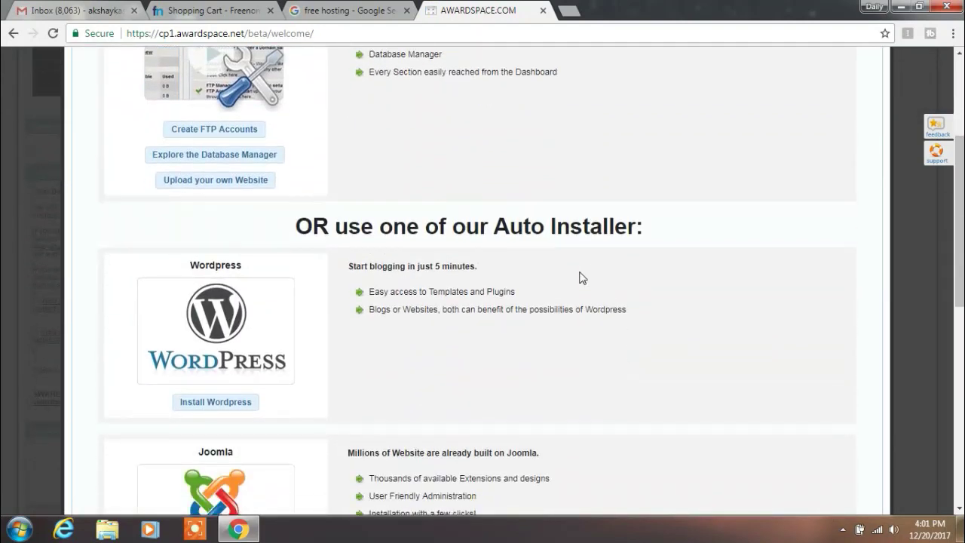
pyautogui.moveTo(295, 224); pyautogui.dragTo(663, 246)
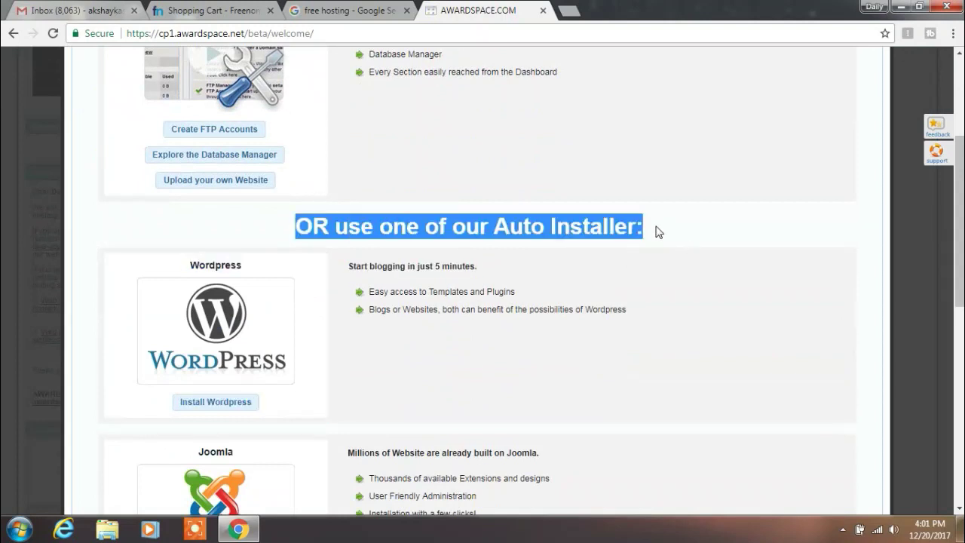
pyautogui.click(656, 228)
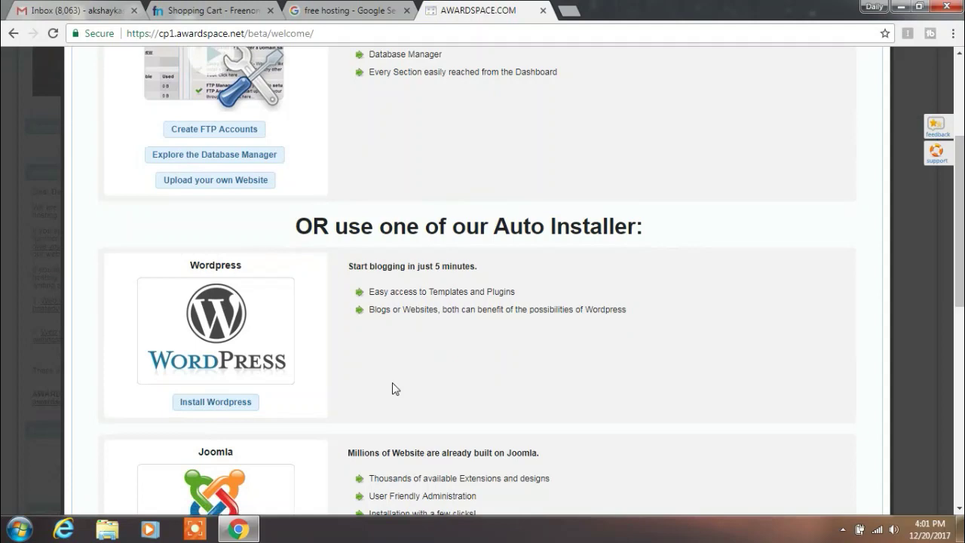
pyautogui.scroll(-2, 395, 389)
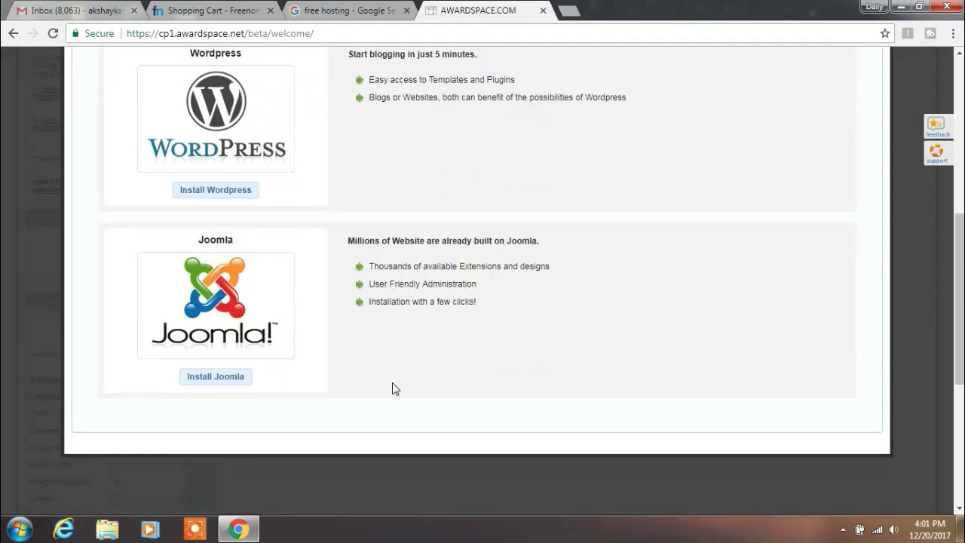
pyautogui.scroll(2, 395, 392)
pyautogui.scroll(2, 395, 392)
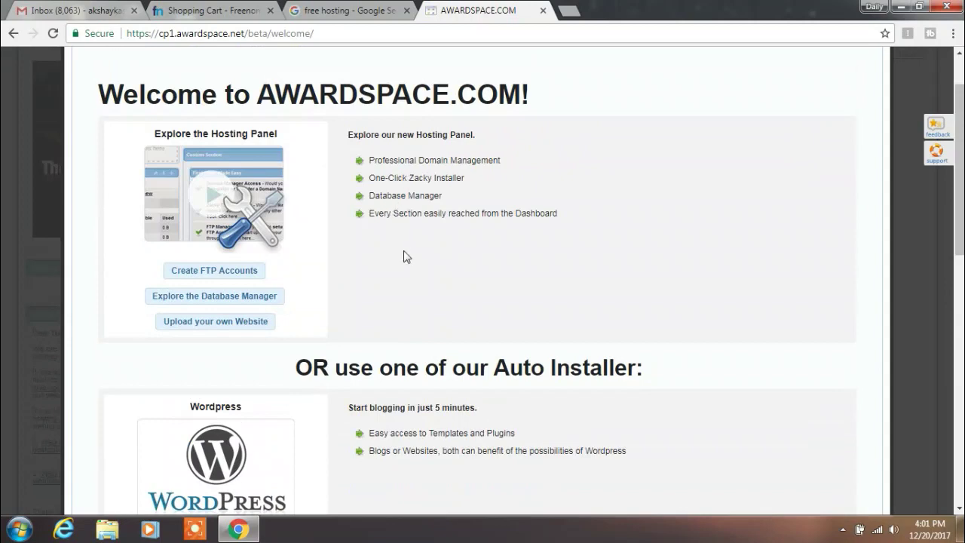
pyautogui.scroll(-4, 420, 301)
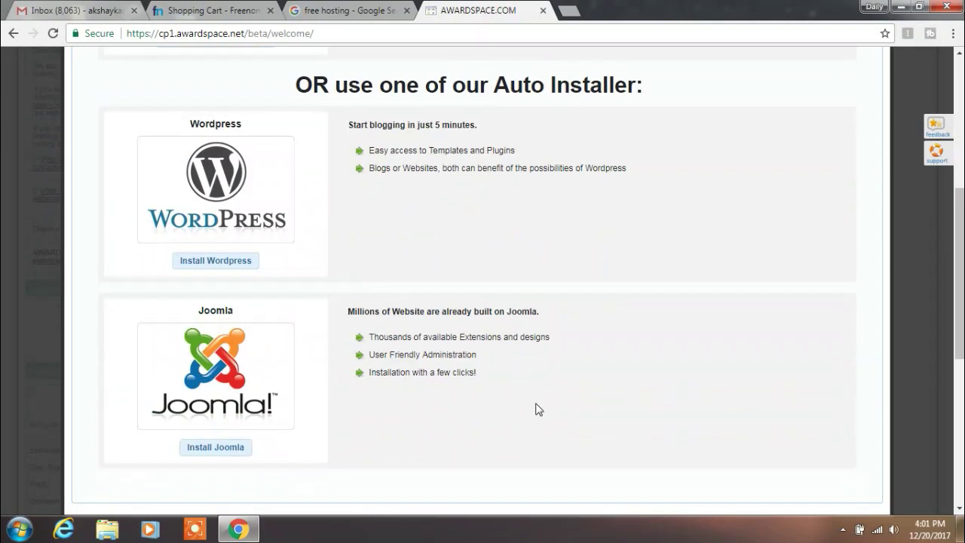
pyautogui.scroll(5, 538, 411)
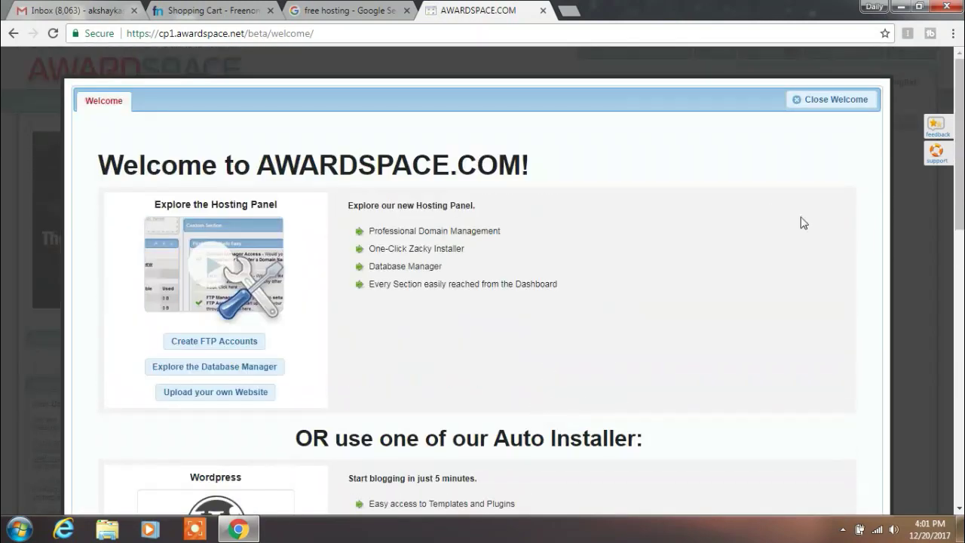
pyautogui.click(832, 105)
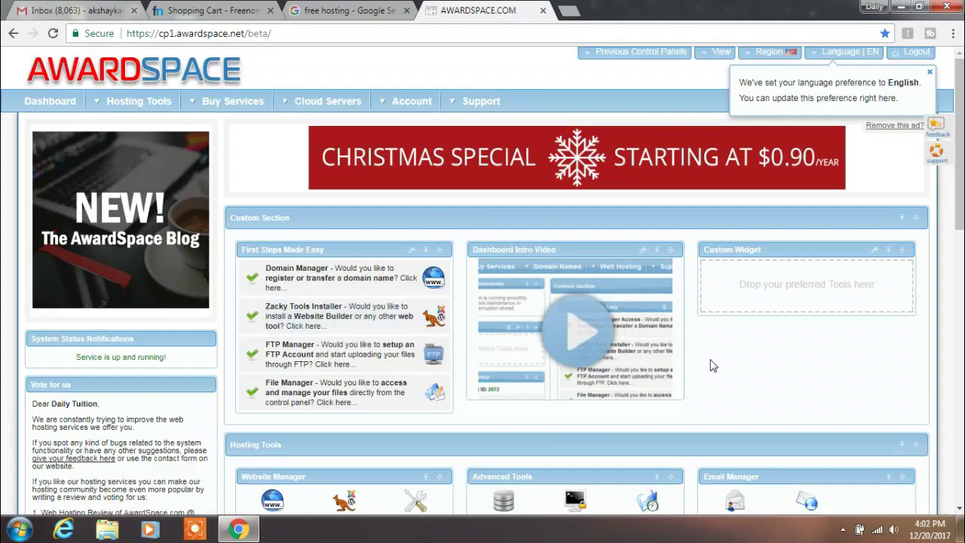
# - Review the Control Panel dashboard's free plan: 1 GB disk, 5 GB traffic, 1 domain, 3 subdomains
pyautogui.scroll(-7, 713, 366)
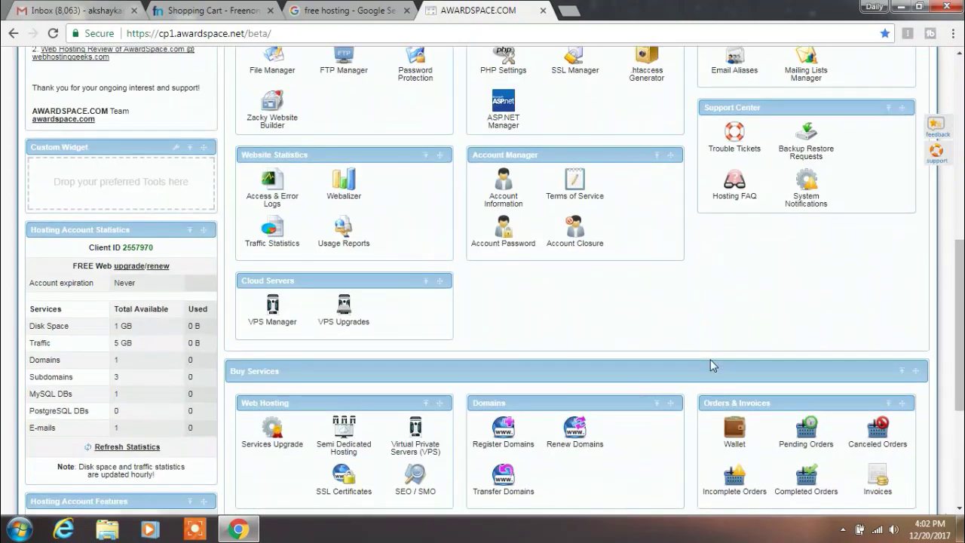
pyautogui.scroll(-2, 710, 361)
pyautogui.scroll(-2, 713, 368)
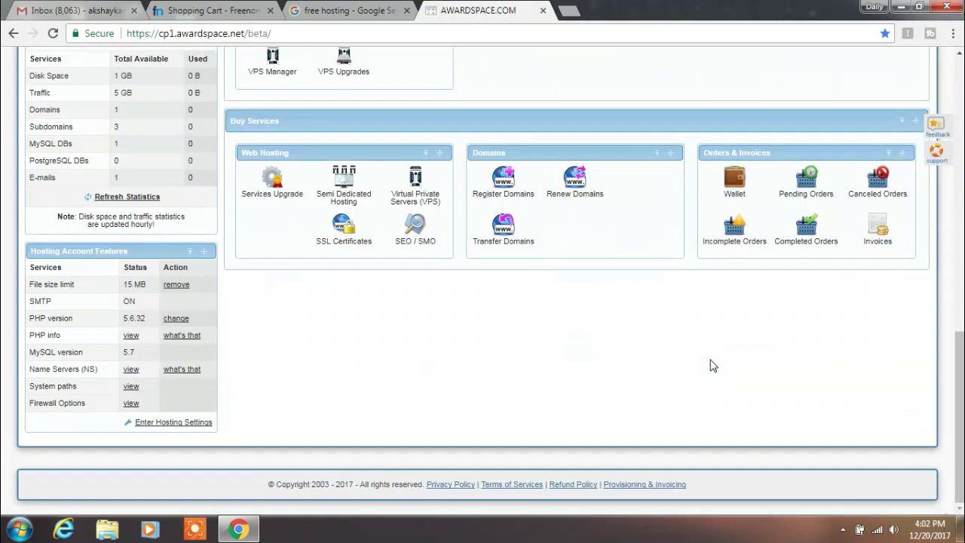
pyautogui.scroll(2, 713, 366)
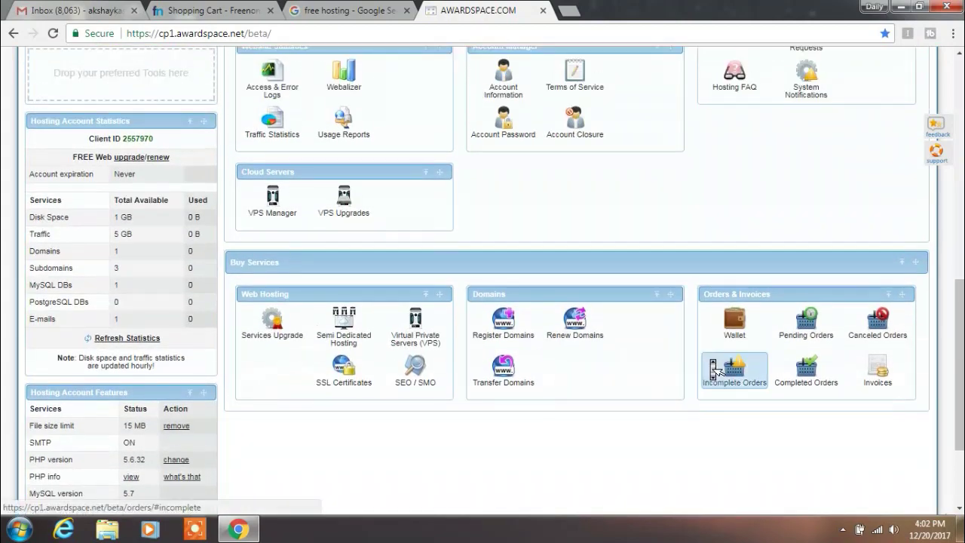
pyautogui.scroll(1, 713, 370)
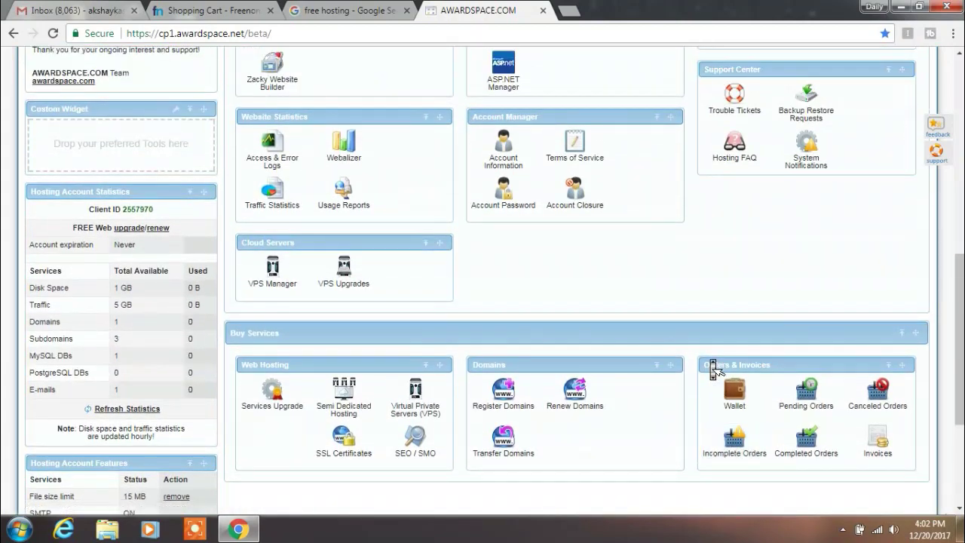
pyautogui.scroll(1, 713, 368)
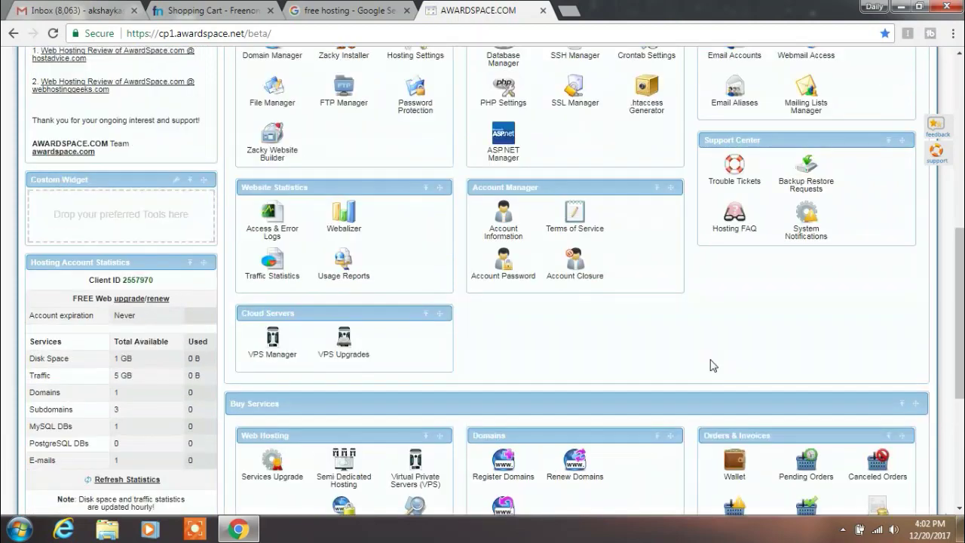
pyautogui.doubleClick(117, 358)
pyautogui.click(118, 359)
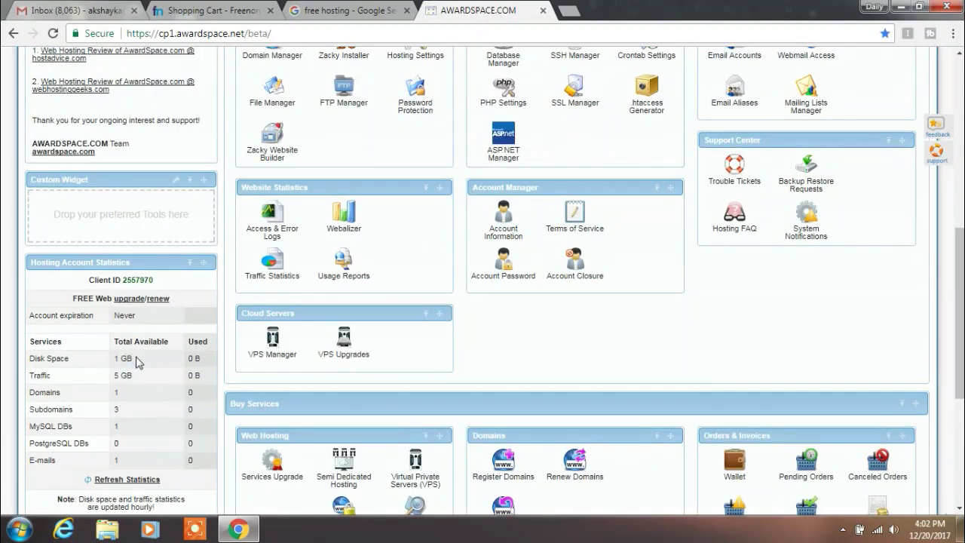
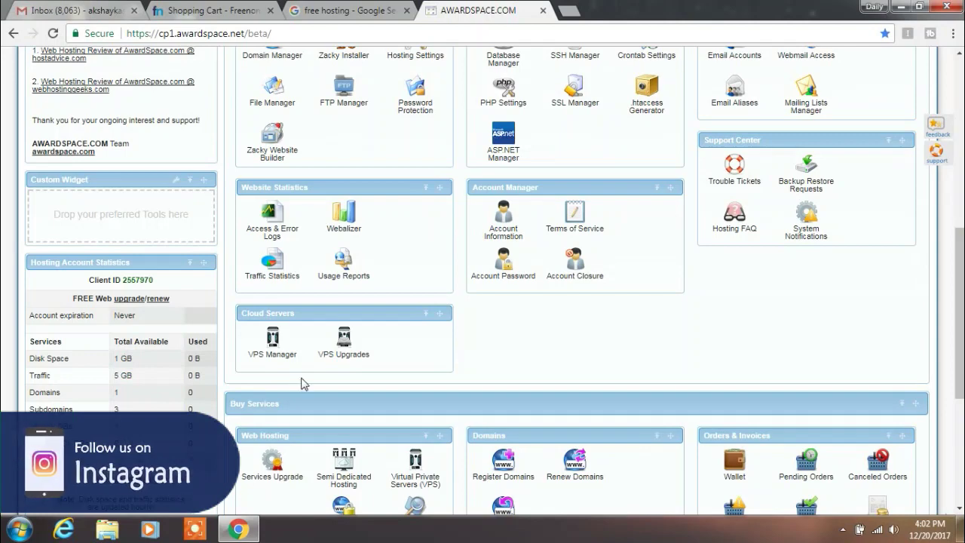
# - Open Domain Manager from the Website Manager section of Hosting Tools
pyautogui.scroll(3, 565, 351)
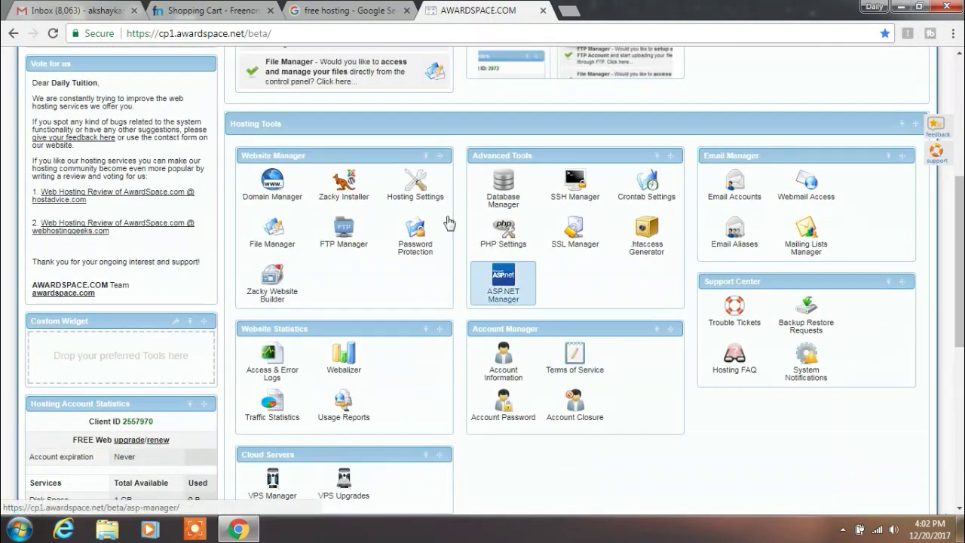
pyautogui.click(276, 194)
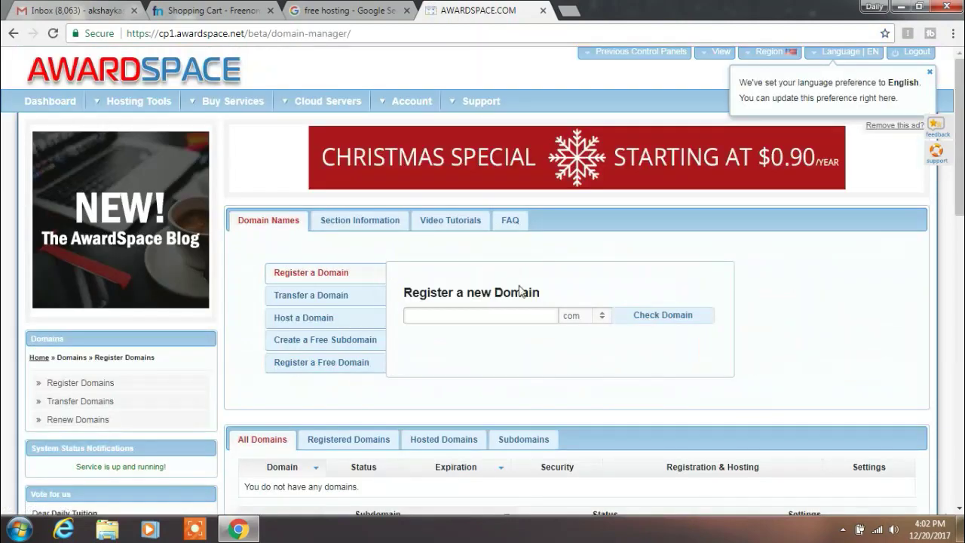
# - Start hosting an existing domain and copy wordpresstempletes.tk from the Freenom cart
pyautogui.click(335, 317)
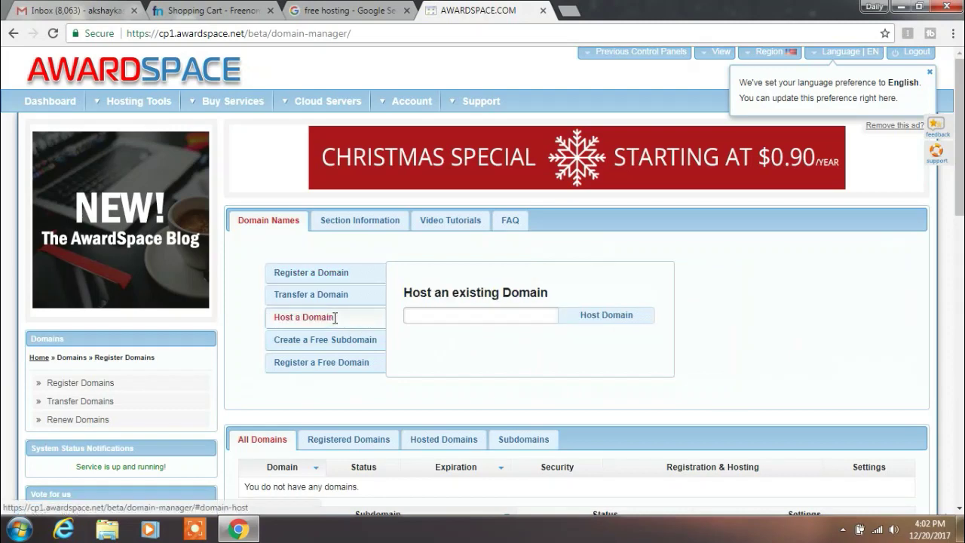
pyautogui.click(427, 315)
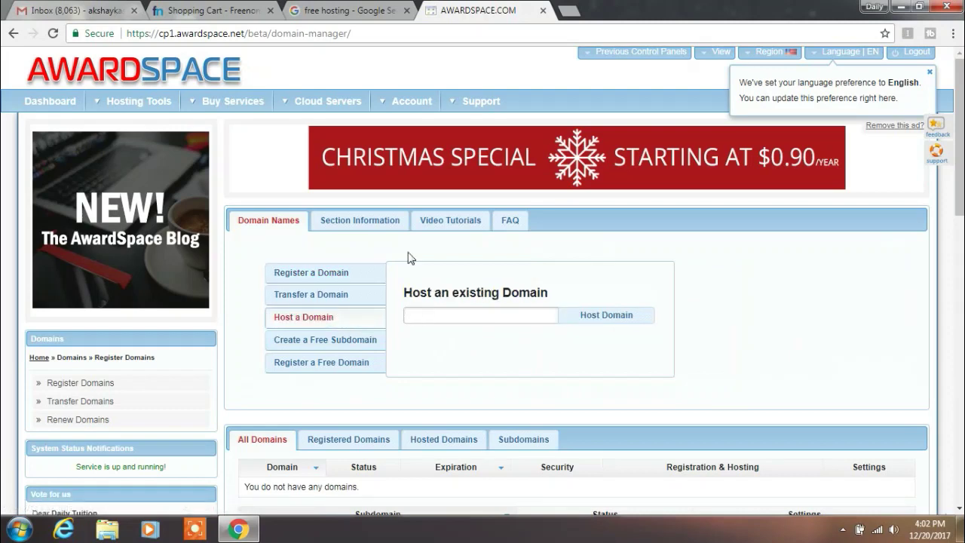
pyautogui.click(234, 9)
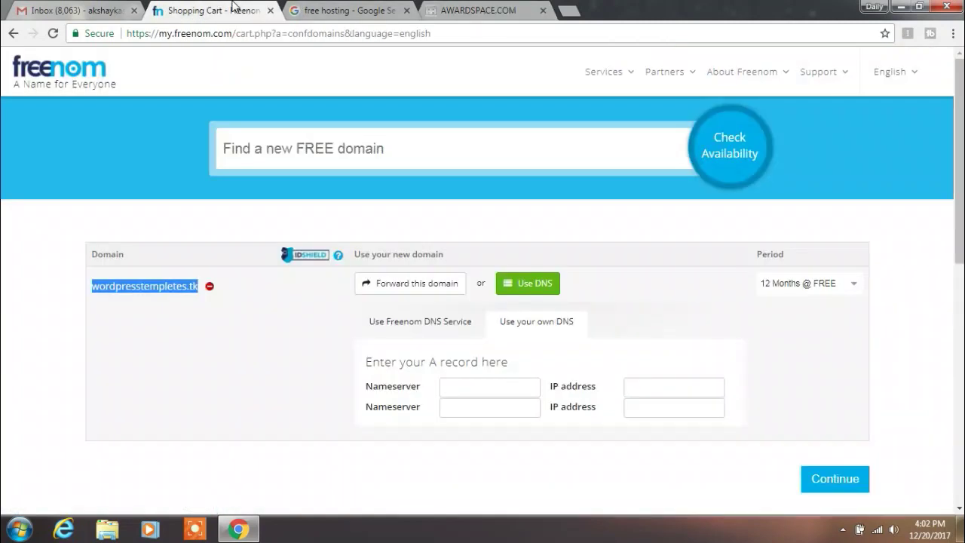
pyautogui.click(148, 304)
pyautogui.moveTo(205, 285); pyautogui.dragTo(188, 286)
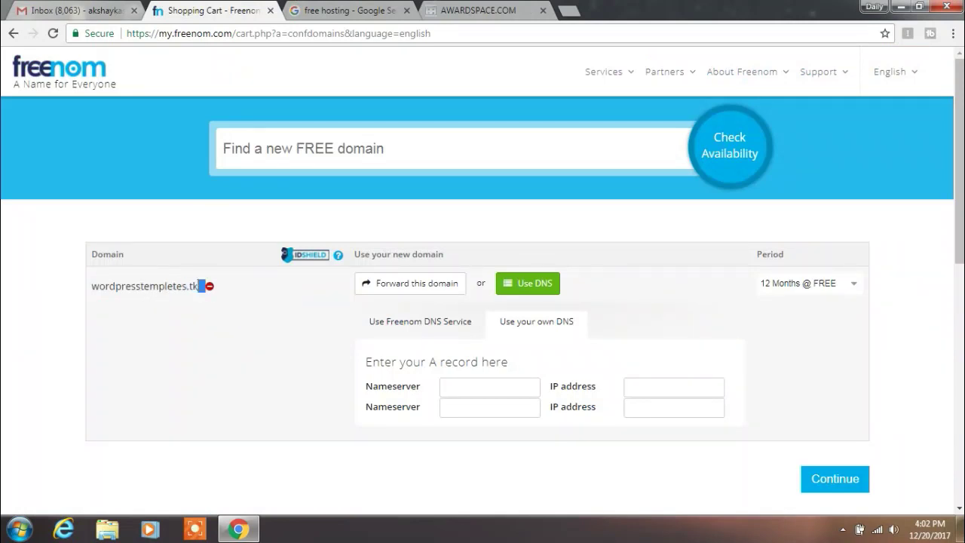
pyautogui.doubleClick(195, 286)
pyautogui.rightClick(133, 287)
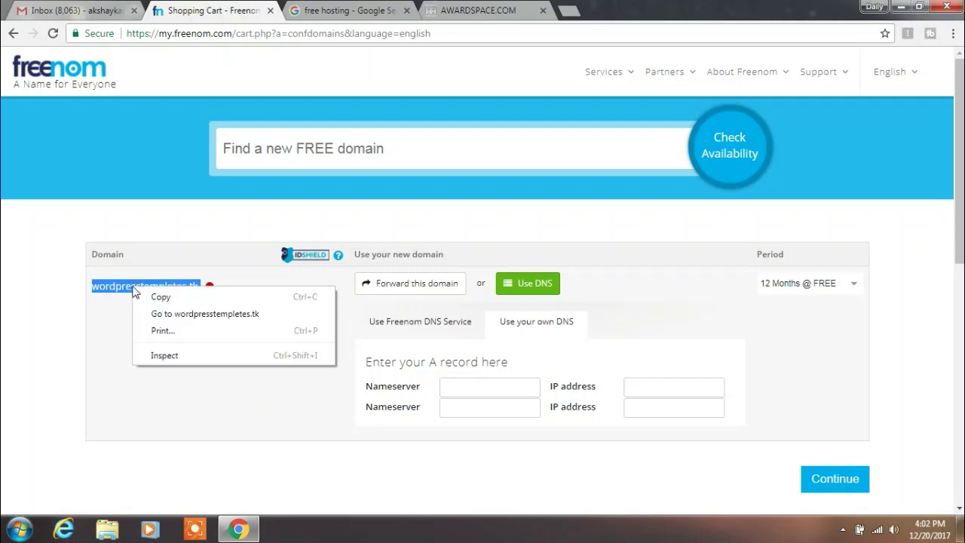
pyautogui.click(145, 297)
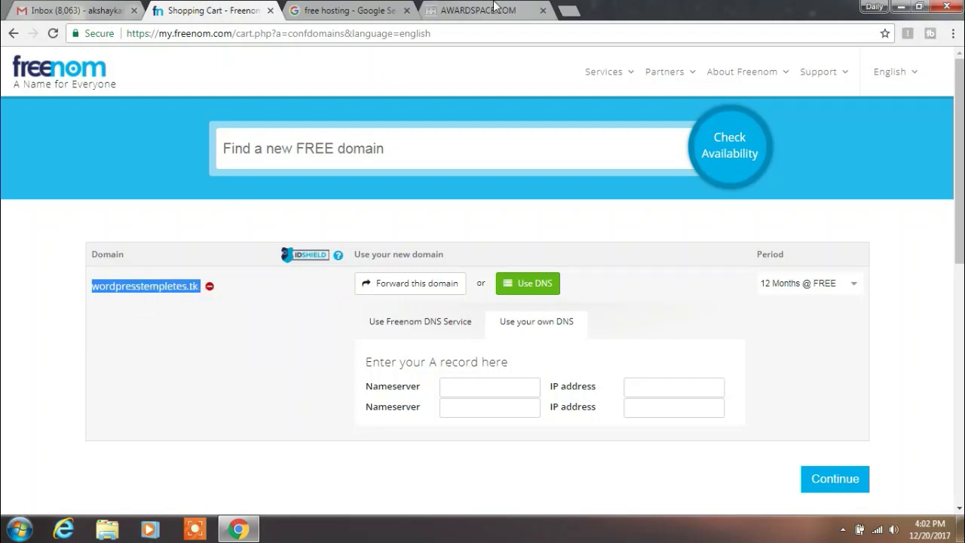
# - Paste wordpresstempletes.tk into the domain field and host it on the account
pyautogui.click(482, 9)
pyautogui.click(426, 317)
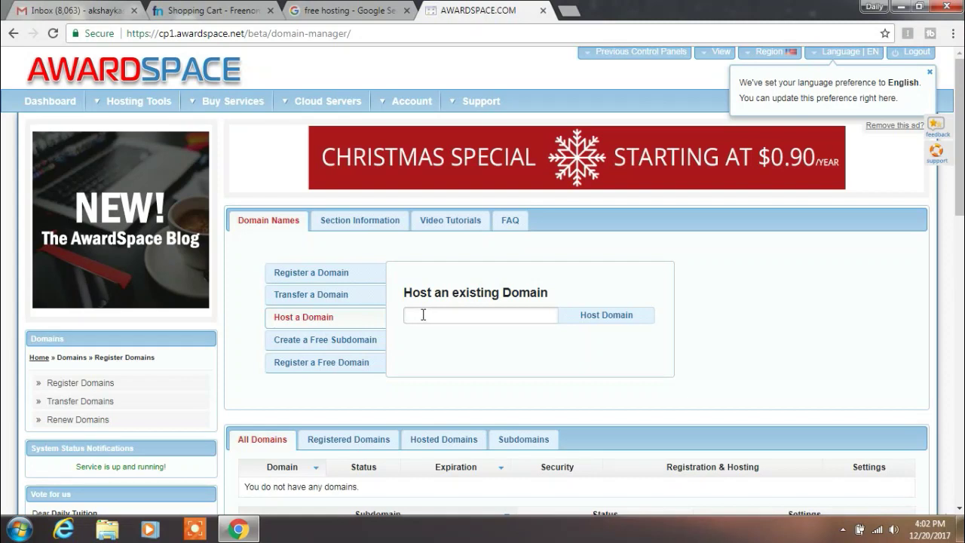
pyautogui.click(422, 315)
pyautogui.press('Down')
pyautogui.press('Down')
pyautogui.press('Down')
pyautogui.press('Down')
pyautogui.press('Down')
pyautogui.press('Return')
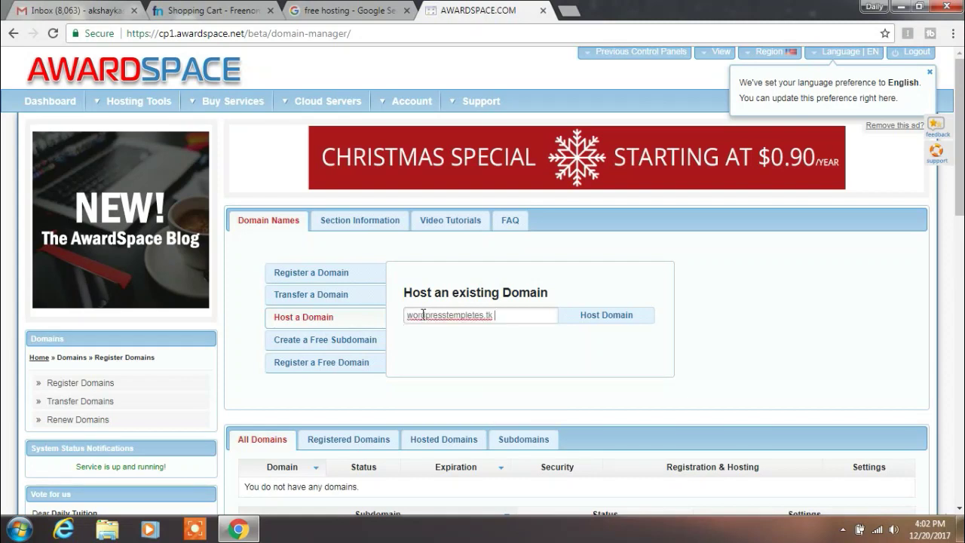
pyautogui.click(516, 317)
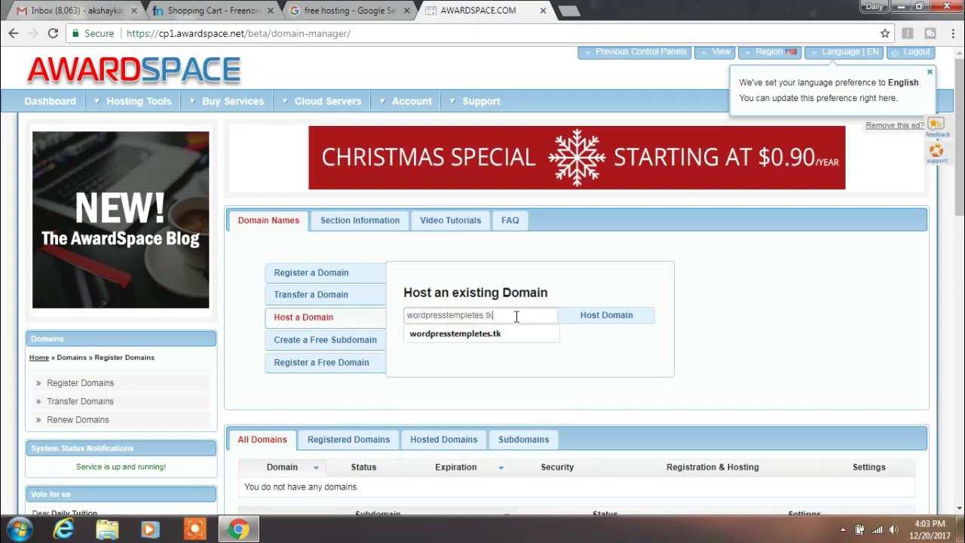
pyautogui.click(595, 315)
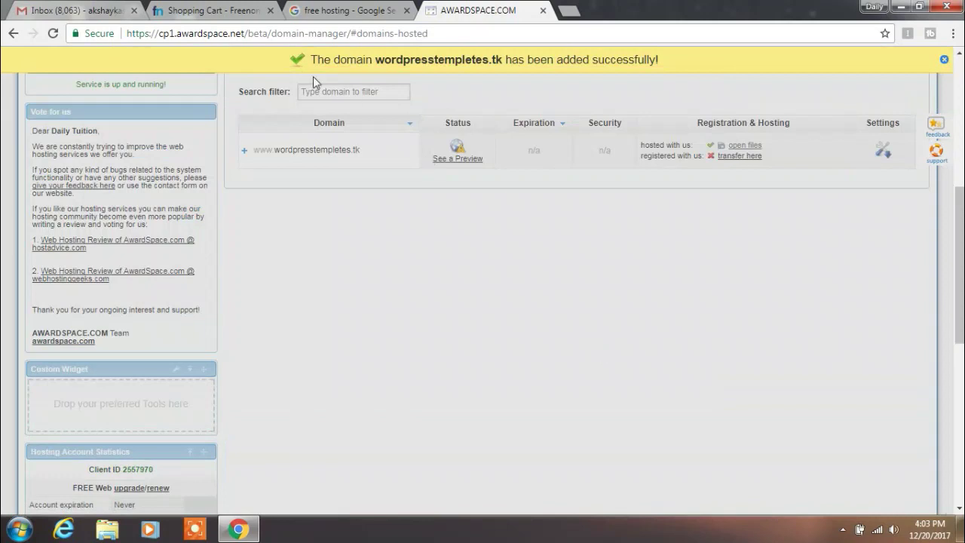
# - Read the domain-added and DNS replication notice, then close it
pyautogui.moveTo(656, 59); pyautogui.dragTo(287, 62)
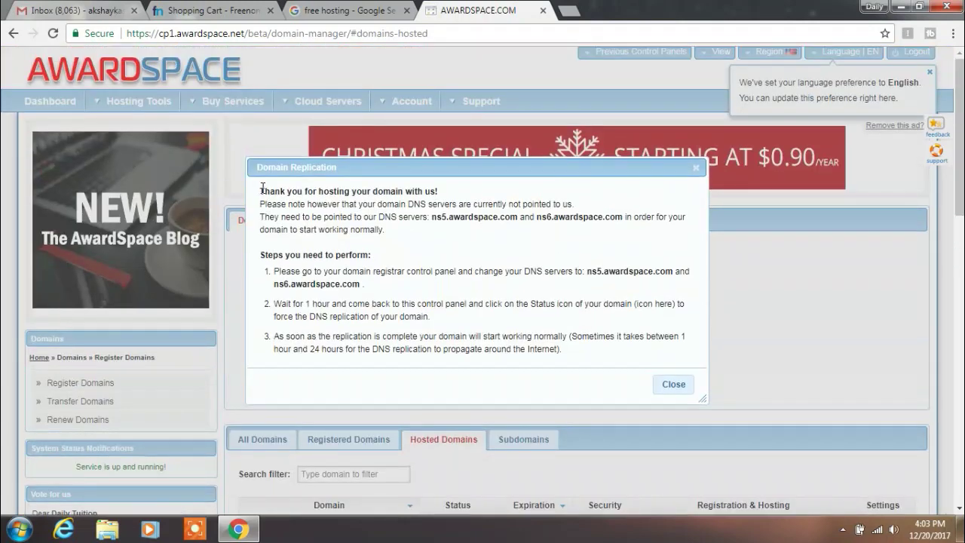
pyautogui.moveTo(261, 188); pyautogui.dragTo(452, 190)
pyautogui.click(452, 190)
pyautogui.moveTo(274, 303); pyautogui.dragTo(431, 317)
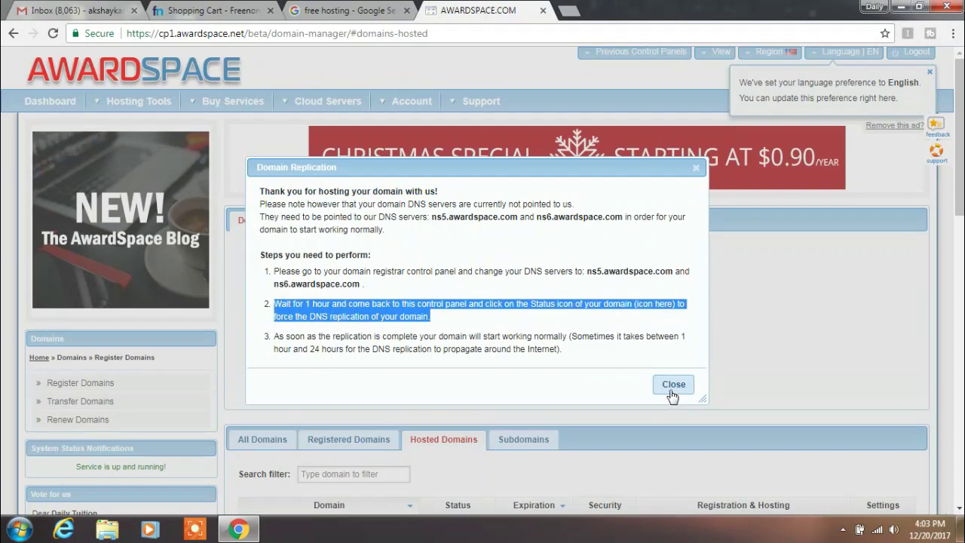
pyautogui.click(672, 385)
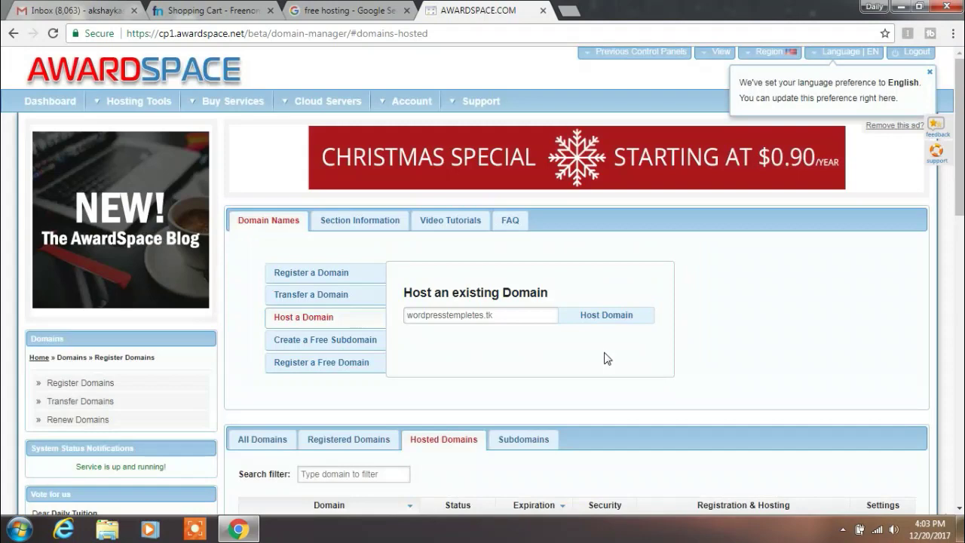
pyautogui.scroll(-3, 607, 358)
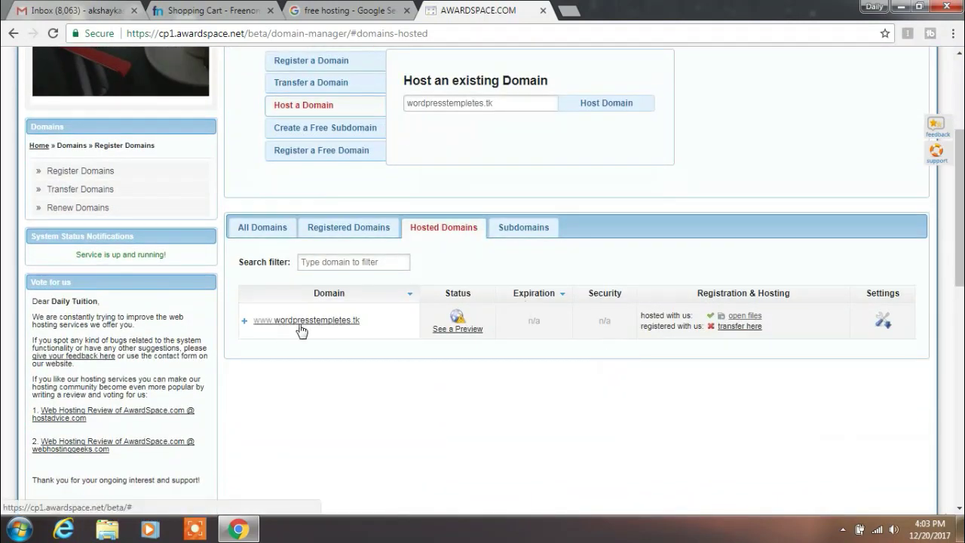
# - Show the Information details for wordpresstempletes.tk
pyautogui.click(882, 322)
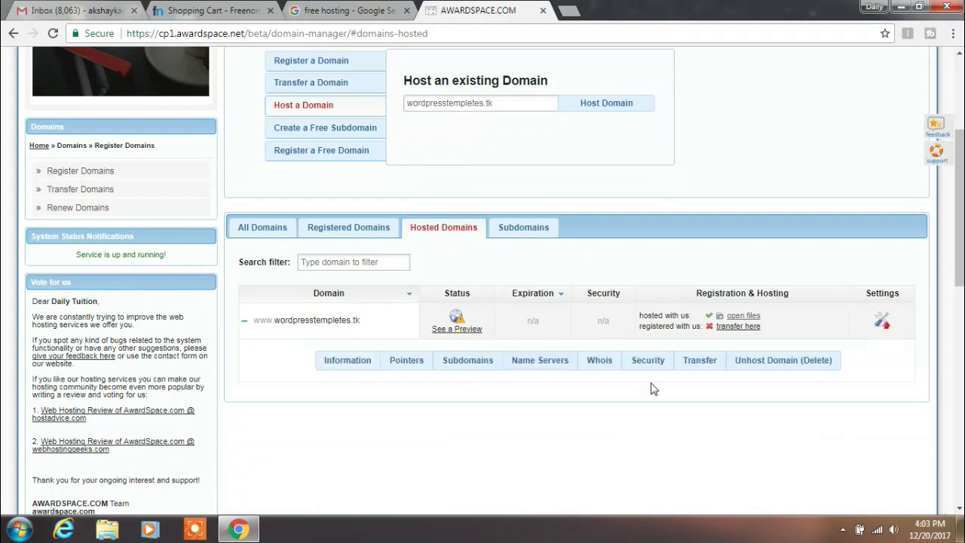
pyautogui.click(358, 364)
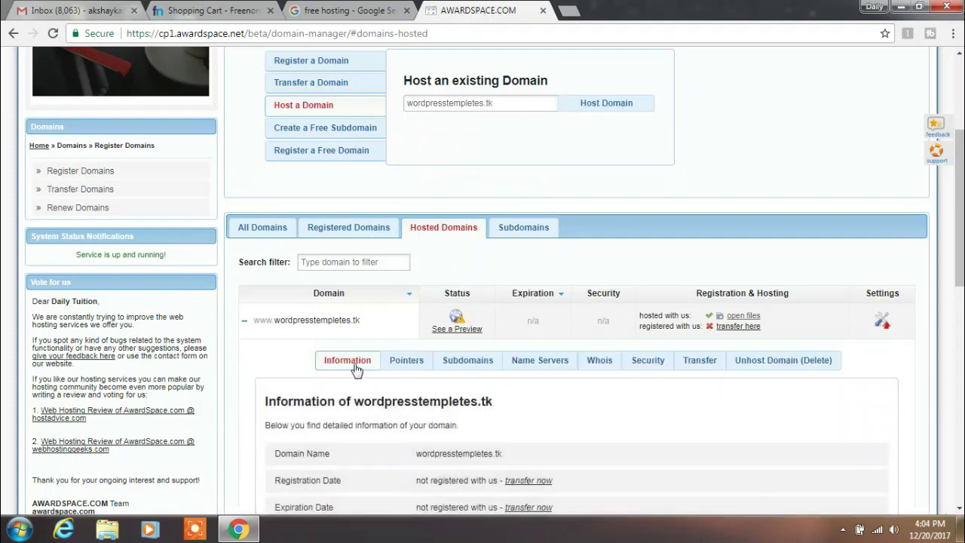
pyautogui.scroll(-3, 357, 369)
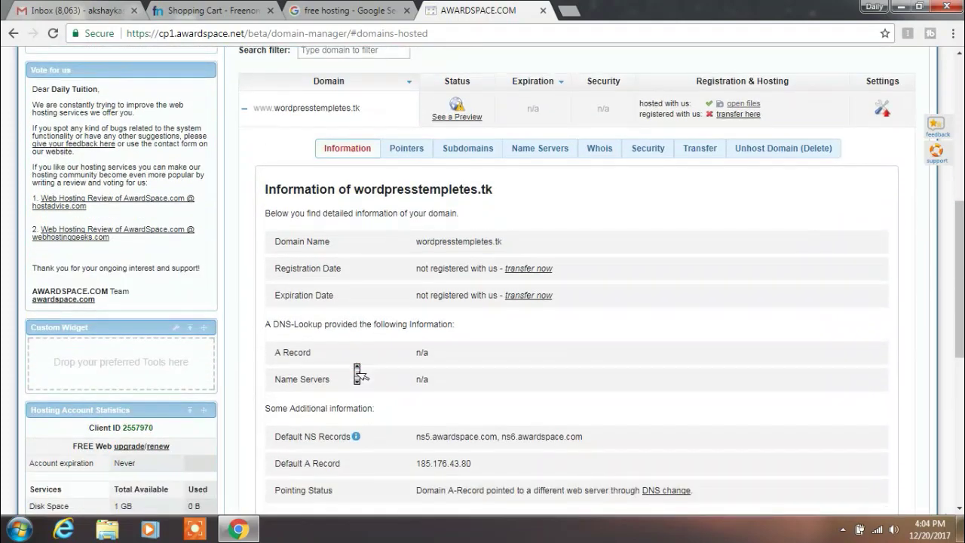
pyautogui.scroll(-1, 358, 373)
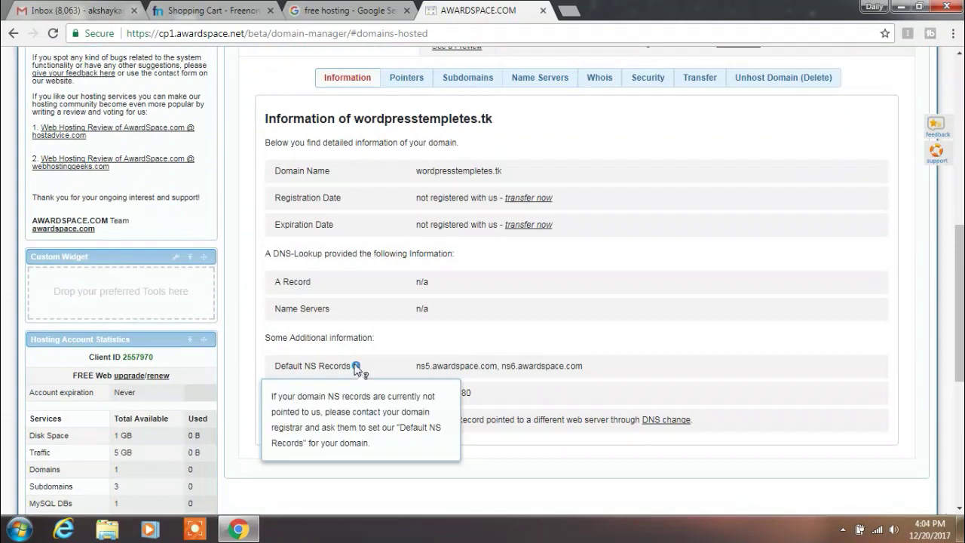
pyautogui.scroll(-1, 417, 299)
# - Copy the nameserver ns5.awardspace.com for use in the Freenom cart
pyautogui.moveTo(417, 300); pyautogui.dragTo(498, 299)
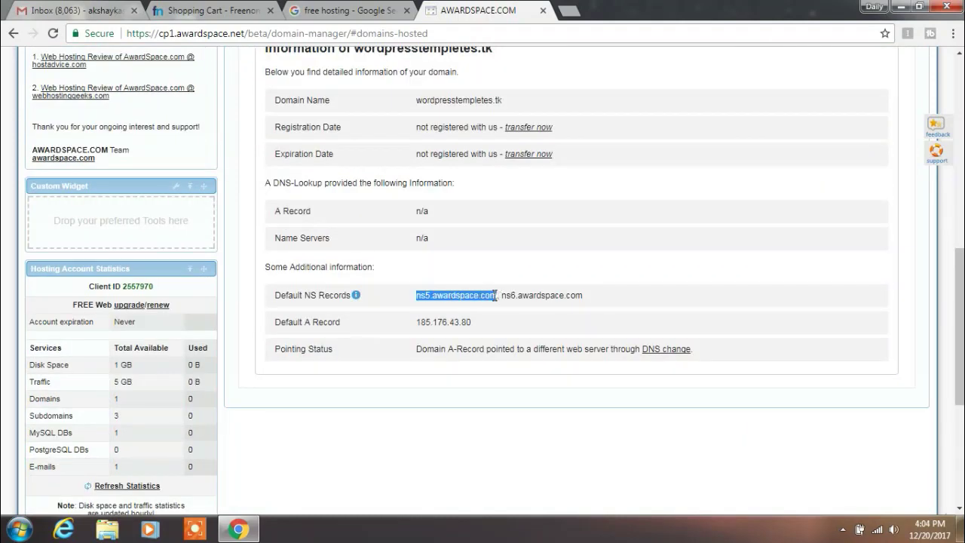
pyautogui.rightClick(496, 296)
pyautogui.click(514, 306)
pyautogui.click(213, 7)
# - Enter ns5.awardspace.com and ns6.awardspace.com as the two own-DNS nameservers
pyautogui.click(482, 382)
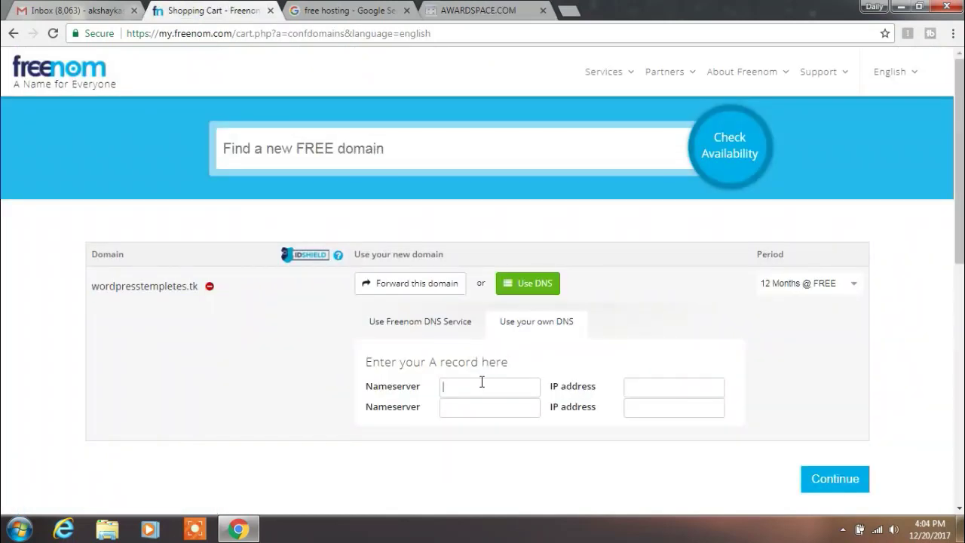
pyautogui.rightClick(481, 382)
pyautogui.click(513, 269)
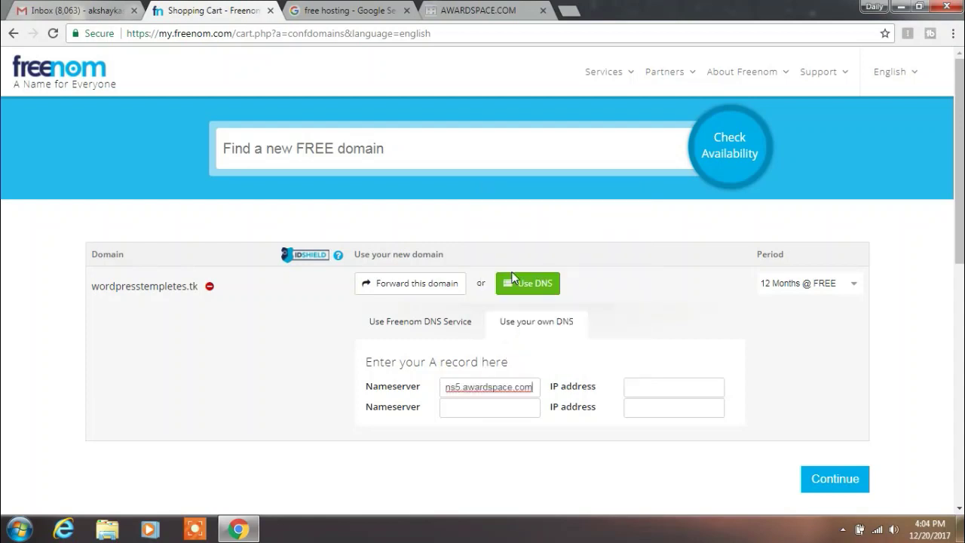
pyautogui.click(465, 9)
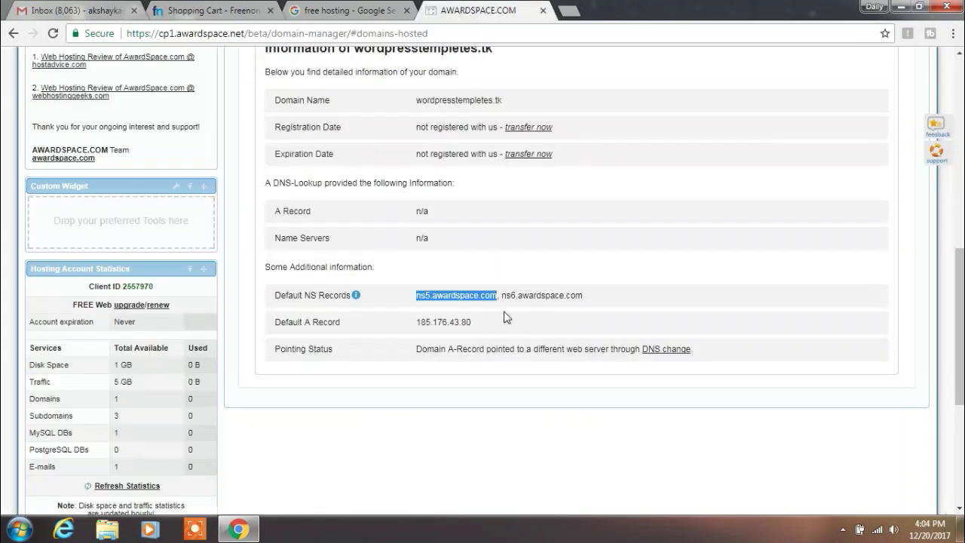
pyautogui.moveTo(502, 295); pyautogui.dragTo(584, 295)
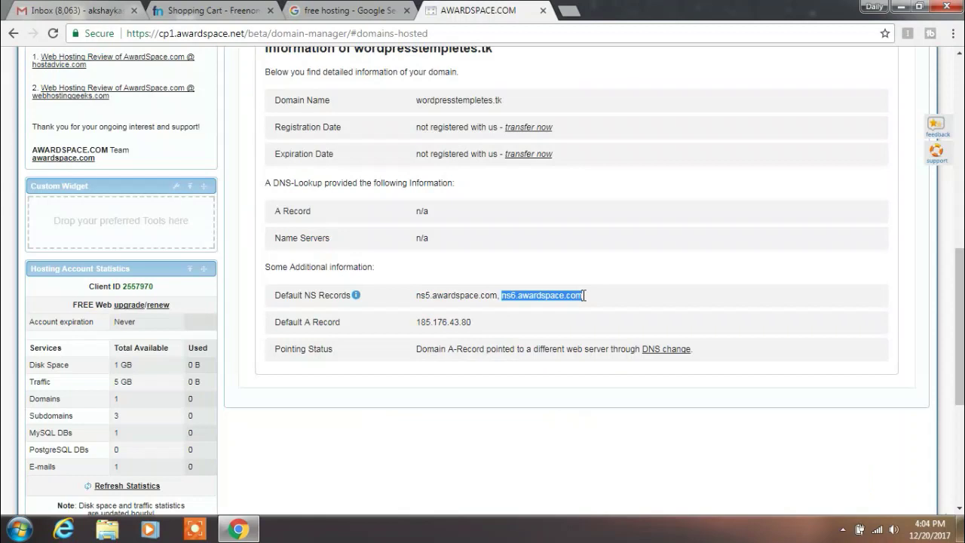
pyautogui.click(585, 295)
pyautogui.click(242, 6)
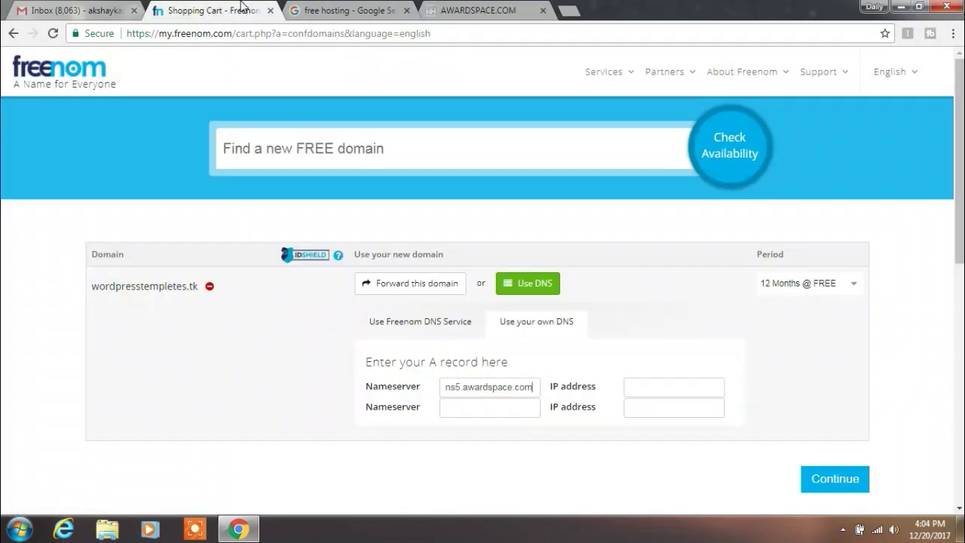
pyautogui.hotkey('ctrl', 'v')
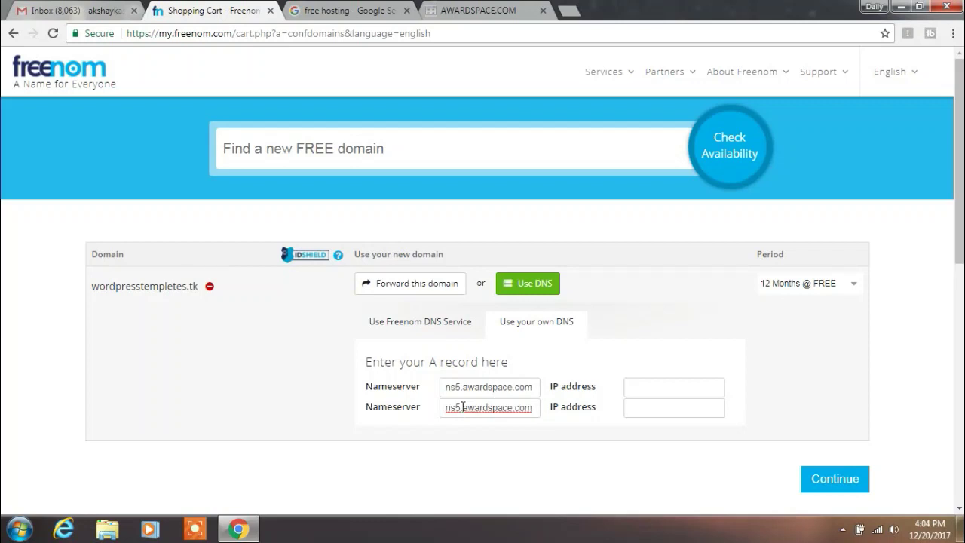
pyautogui.press('BackSpace')
pyautogui.write('6')
# - Give both nameservers the IP 185.176.43.80 and submit the settings
pyautogui.click(472, 9)
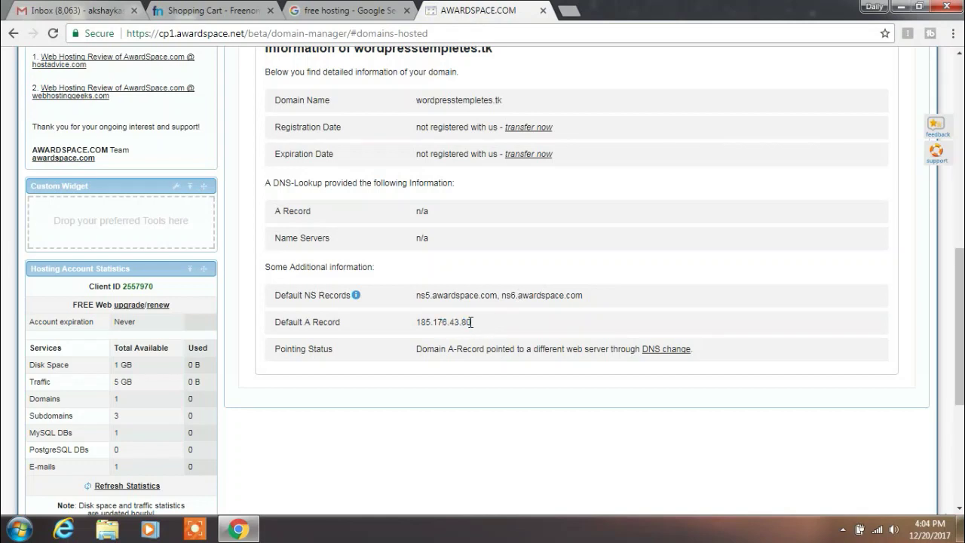
pyautogui.moveTo(471, 322); pyautogui.dragTo(417, 326)
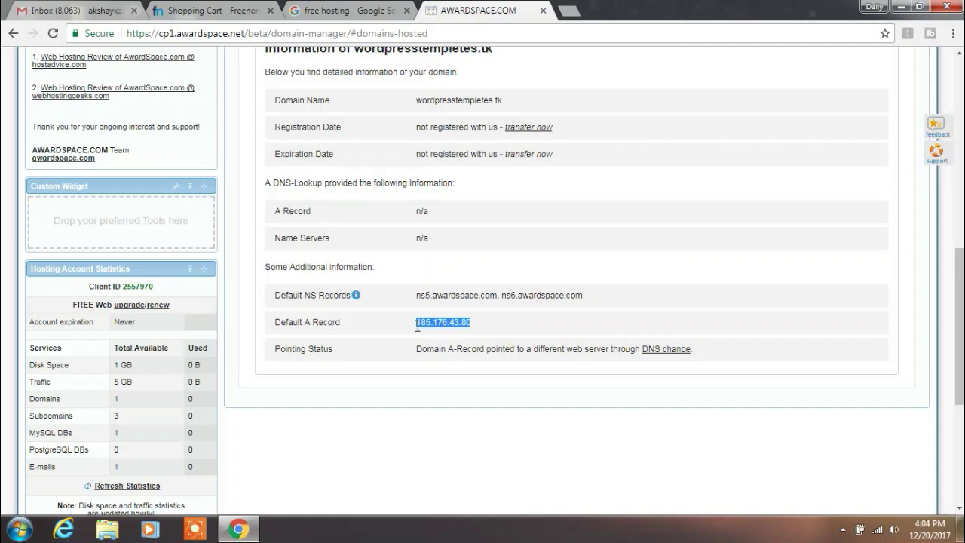
pyautogui.rightClick(418, 325)
pyautogui.click(438, 336)
pyautogui.click(253, 9)
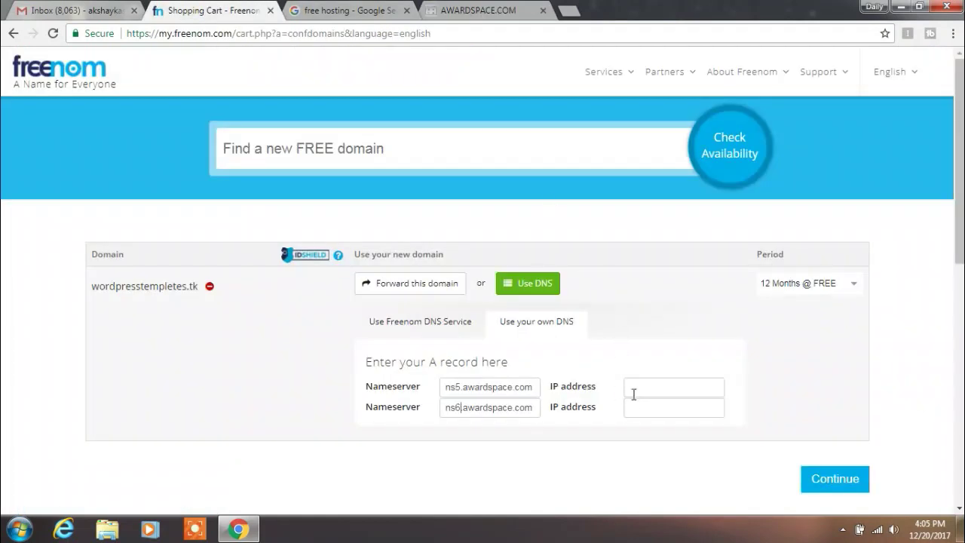
pyautogui.hotkey('ctrl', 'v')
pyautogui.click(652, 413)
pyautogui.hotkey('ctrl', 'v')
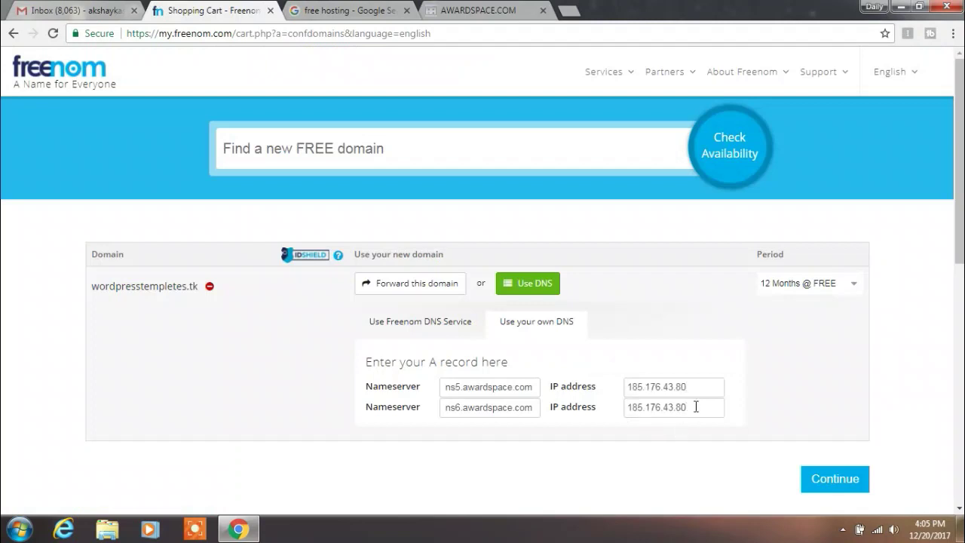
pyautogui.click(837, 484)
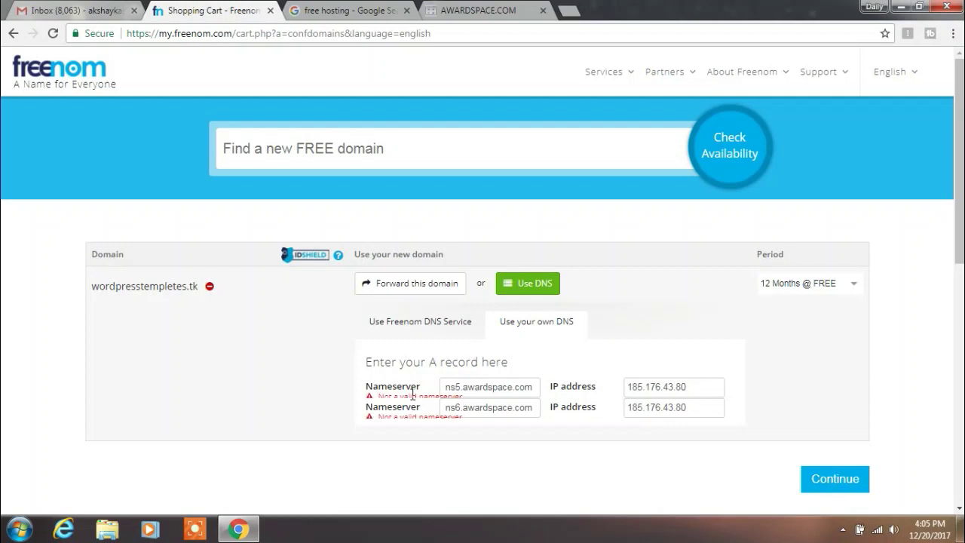
# - Try Freenom DNS and paste 185.176.43.80 into the first hostname IP box
pyautogui.scroll(-1, 413, 395)
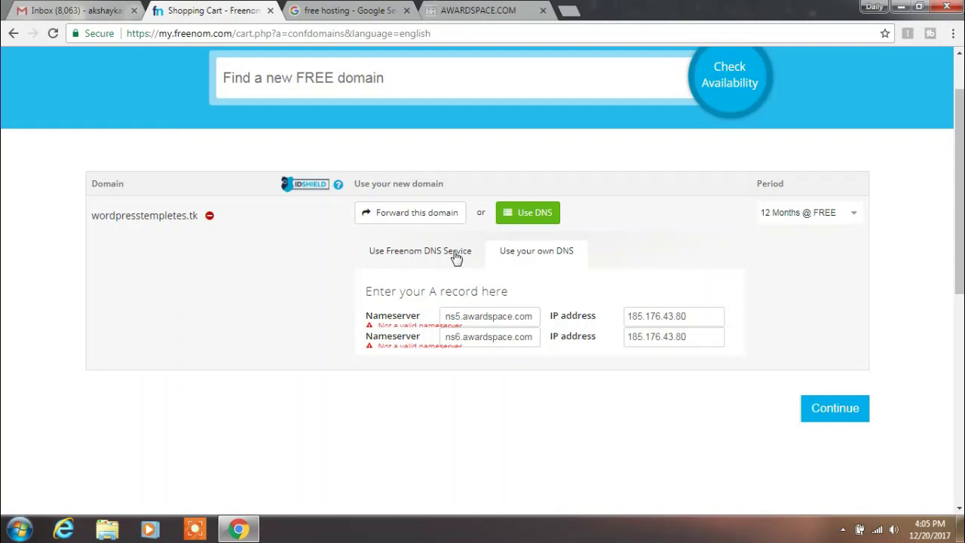
pyautogui.click(457, 257)
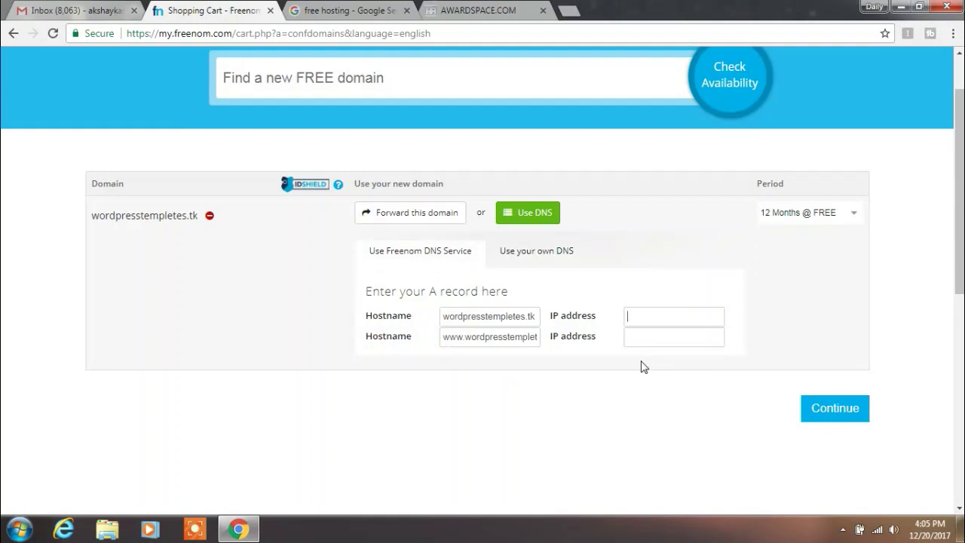
pyautogui.click(646, 315)
pyautogui.hotkey('ctrl', 'v')
pyautogui.hotkey('ctrl', 'v')
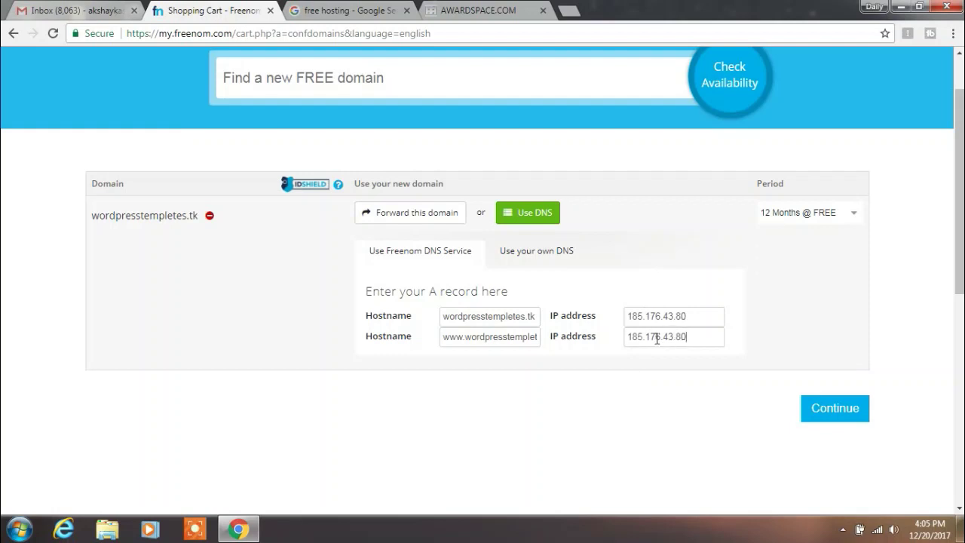
# - Clear the own-DNS nameserver and IP fields, then continue using Freenom DNS with 185.176.43.80
pyautogui.click(553, 264)
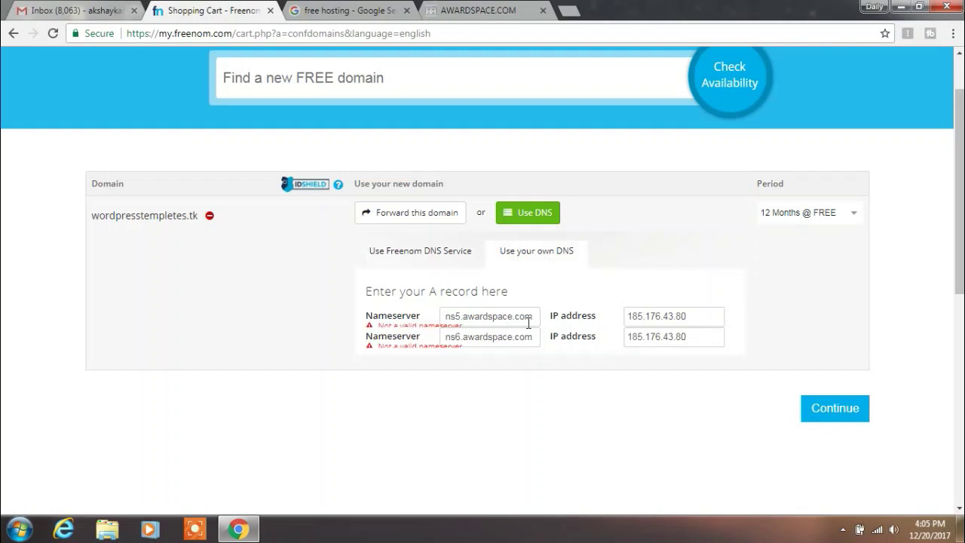
pyautogui.moveTo(536, 321); pyautogui.dragTo(443, 317)
pyautogui.press('BackSpace')
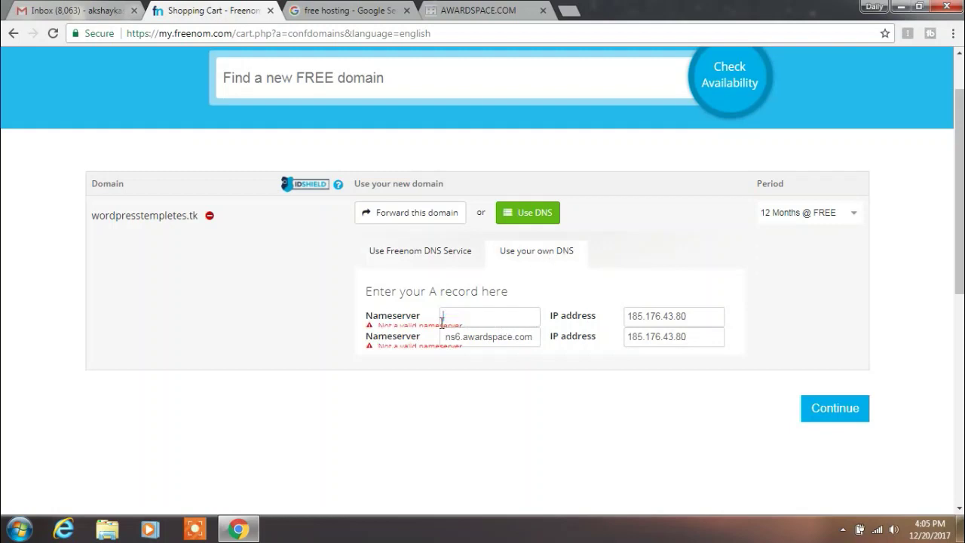
pyautogui.moveTo(536, 337); pyautogui.dragTo(443, 336)
pyautogui.press('BackSpace')
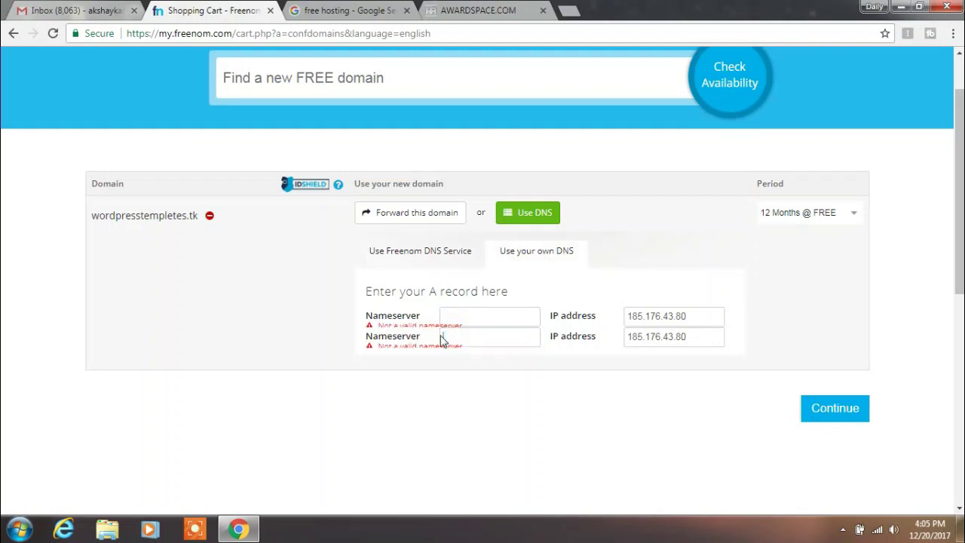
pyautogui.moveTo(692, 336); pyautogui.dragTo(615, 341)
pyautogui.press('BackSpace')
pyautogui.moveTo(692, 323); pyautogui.dragTo(614, 329)
pyautogui.press('BackSpace')
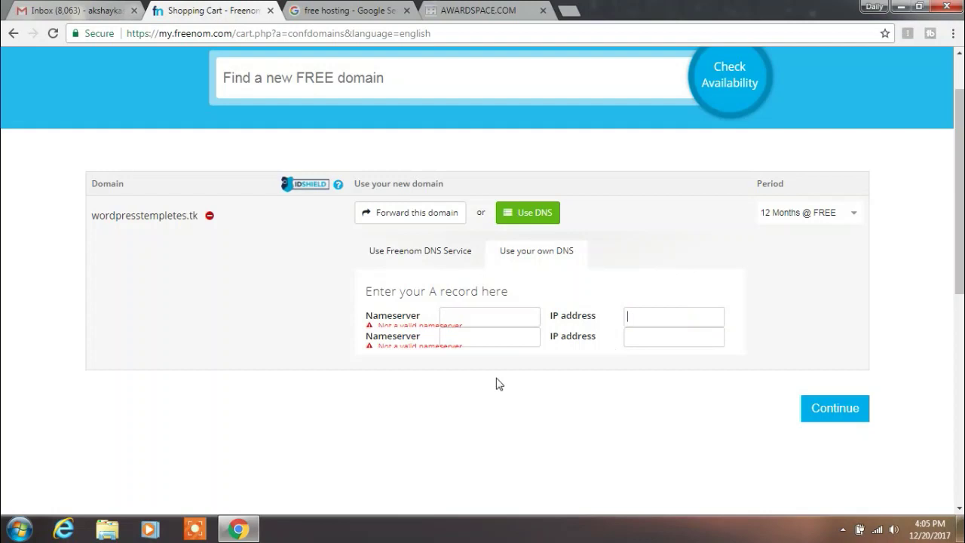
pyautogui.click(452, 254)
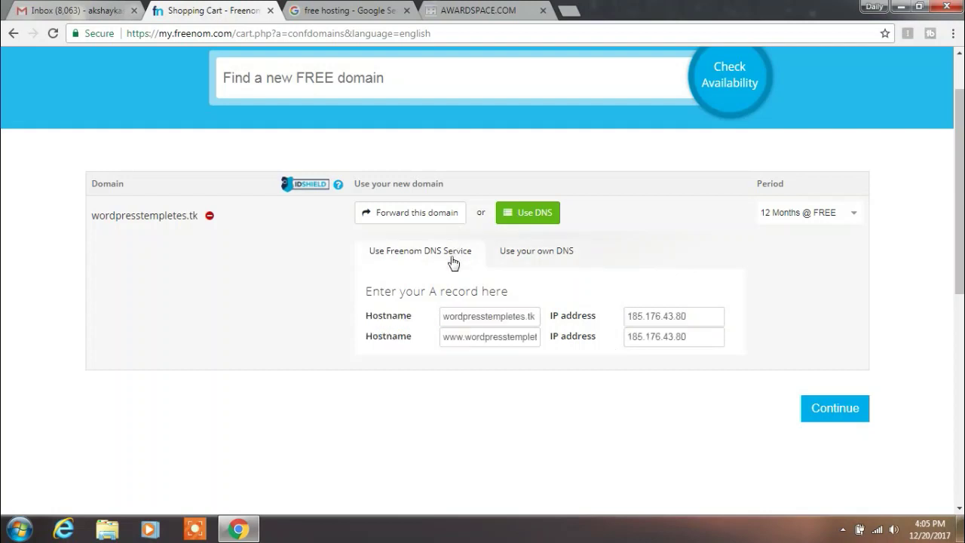
pyautogui.click(842, 415)
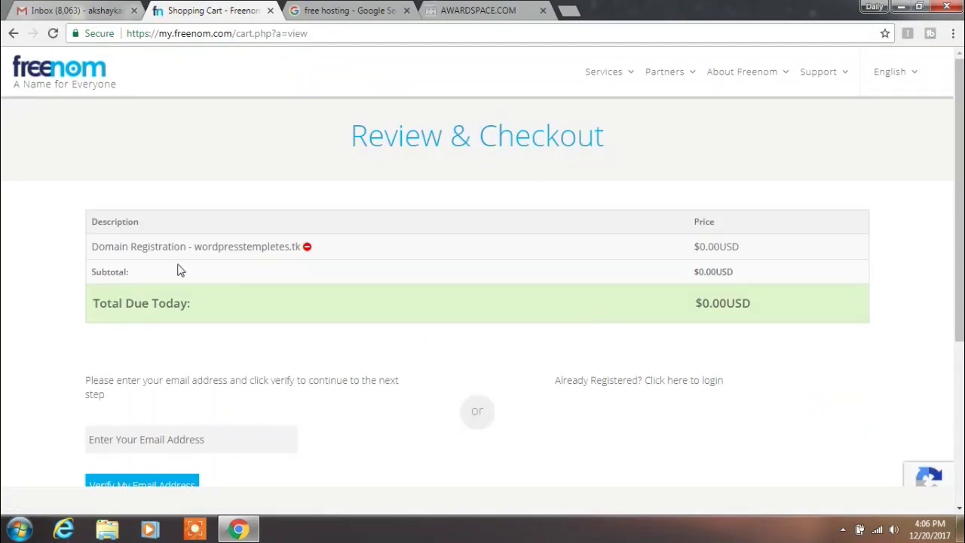
# - Check that the order lists wordpresstempletes.tk with a $0.00USD total
pyautogui.moveTo(195, 250); pyautogui.dragTo(302, 249)
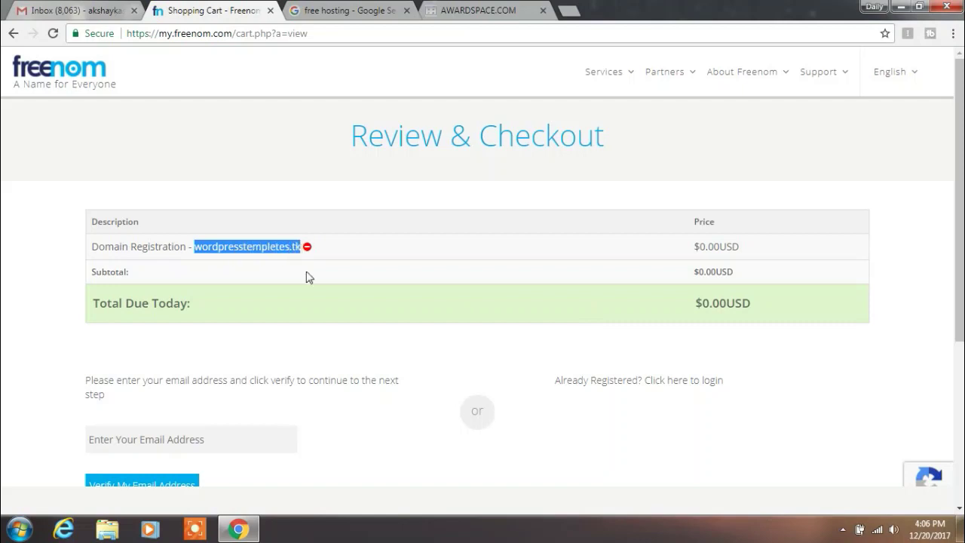
pyautogui.click(698, 303)
pyautogui.moveTo(696, 303); pyautogui.dragTo(753, 305)
pyautogui.click(754, 308)
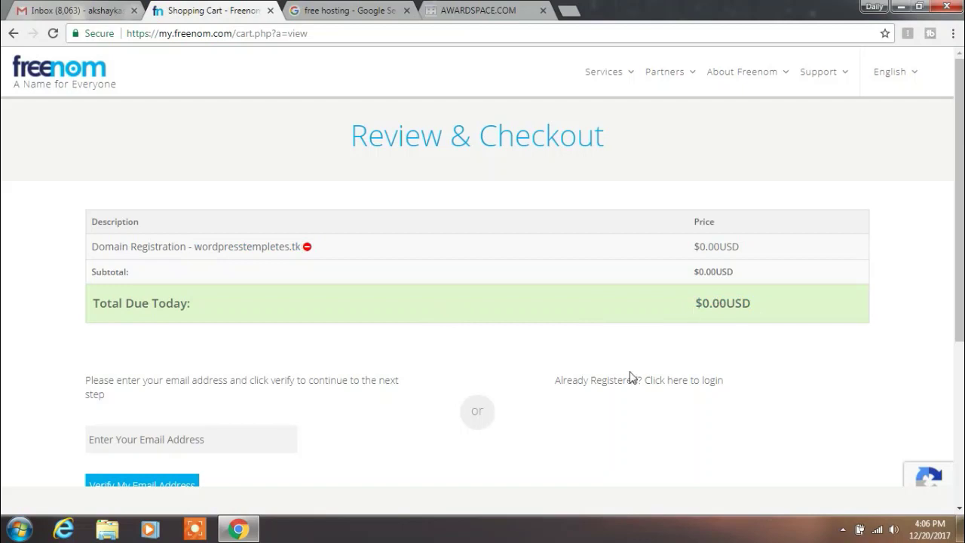
pyautogui.scroll(-1, 632, 377)
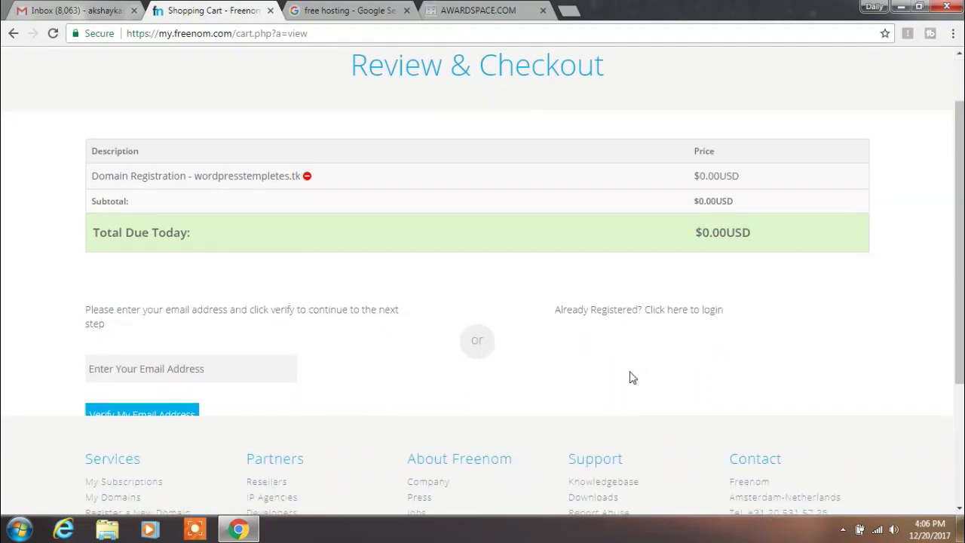
pyautogui.scroll(-1, 631, 377)
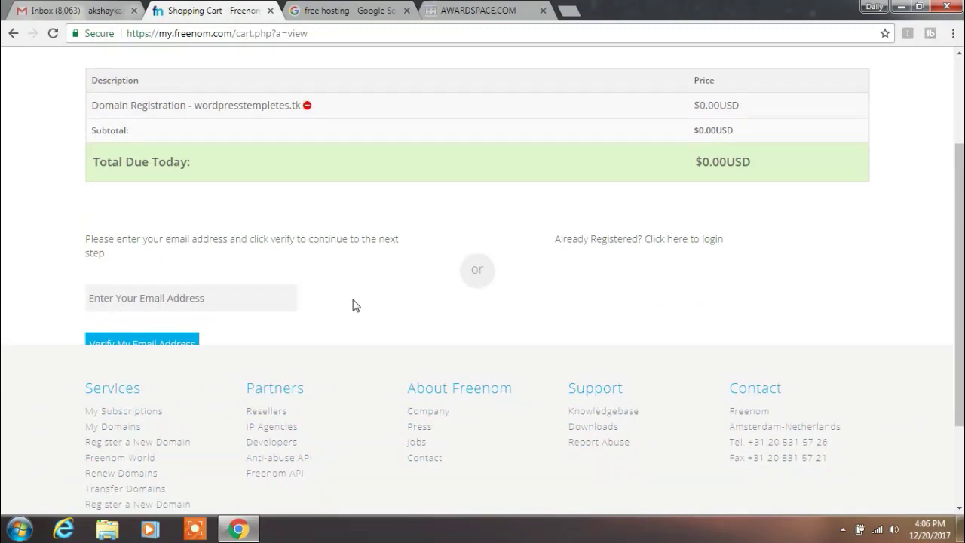
# - Enter your e-mail address and request its verification
pyautogui.click(198, 302)
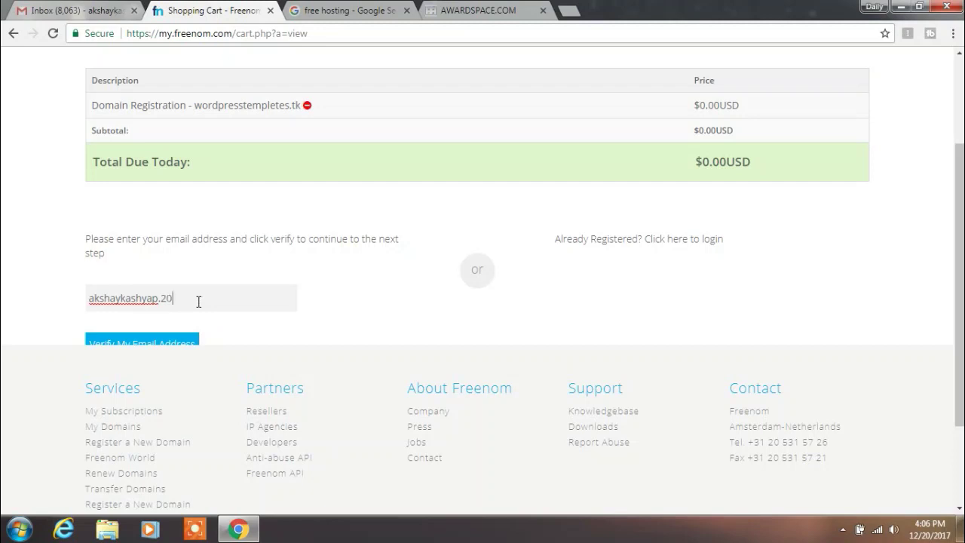
pyautogui.moveTo(88, 299); pyautogui.dragTo(257, 295)
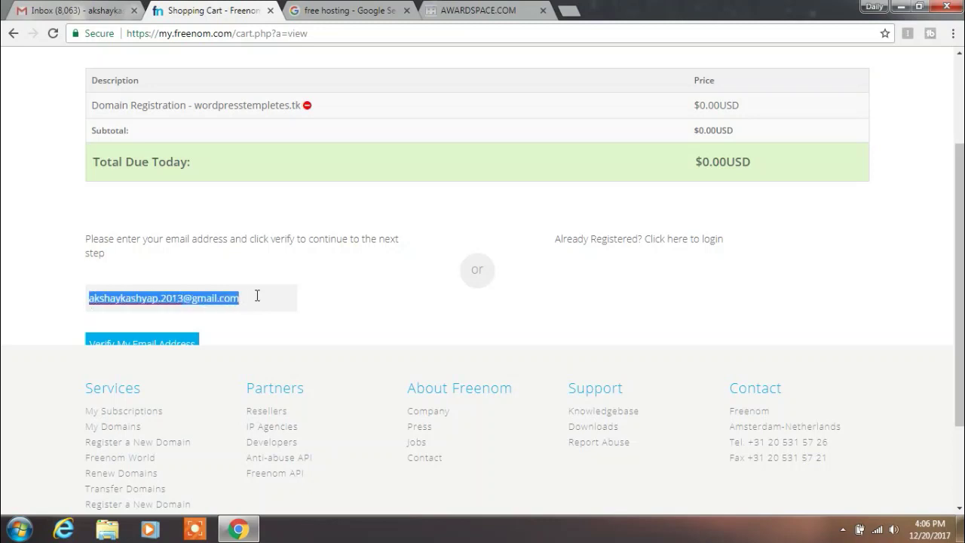
pyautogui.click(266, 296)
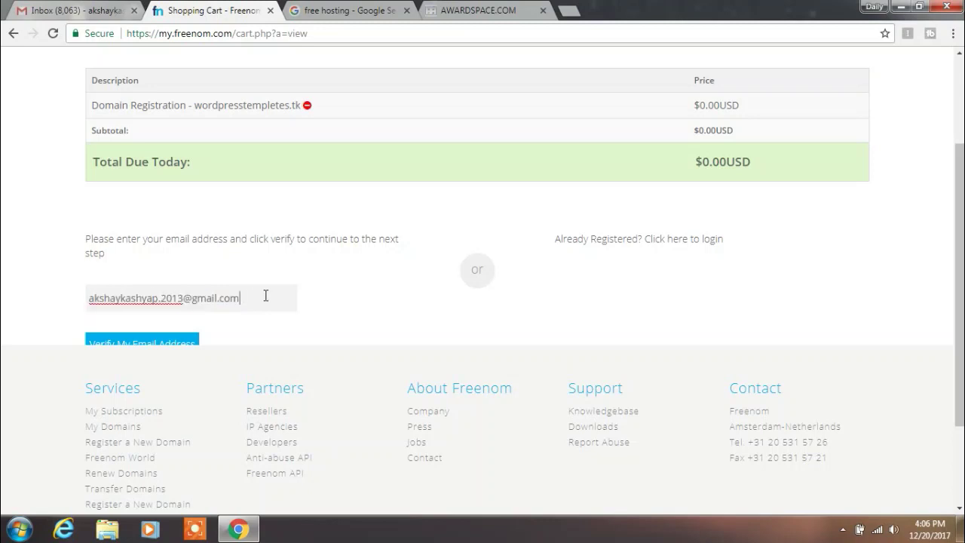
pyautogui.click(172, 344)
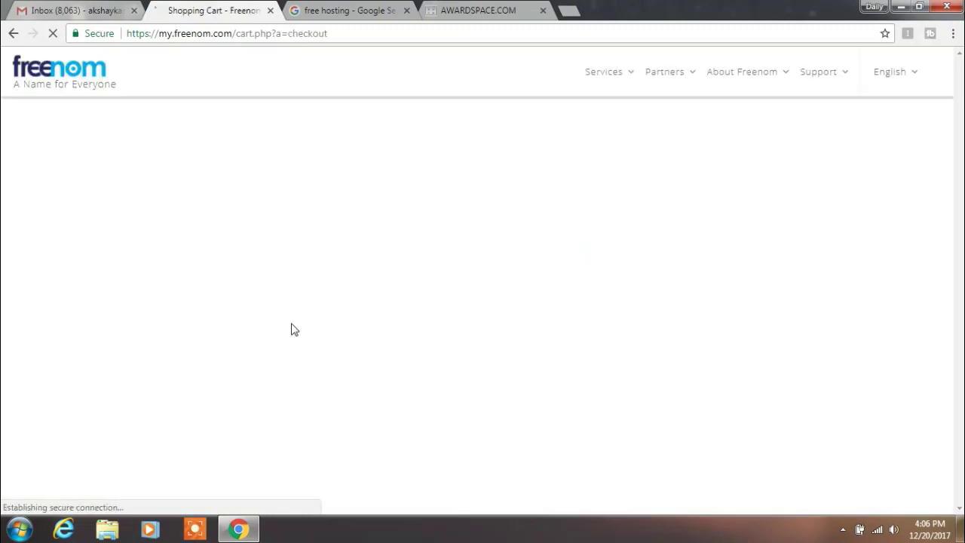
# - Open Freenom's verification e-mail in Gmail and follow its confirmation link
pyautogui.scroll(-1, 362, 276)
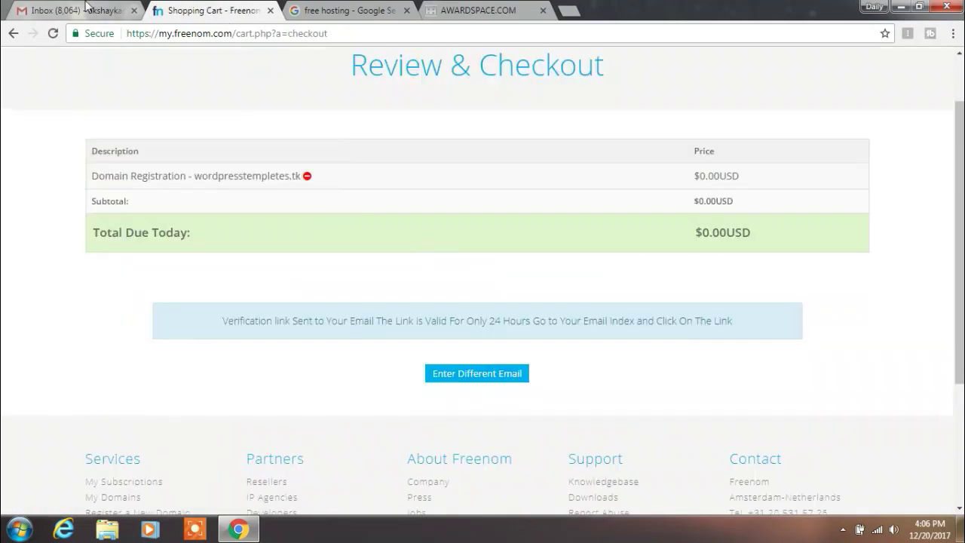
pyautogui.click(87, 9)
pyautogui.click(370, 181)
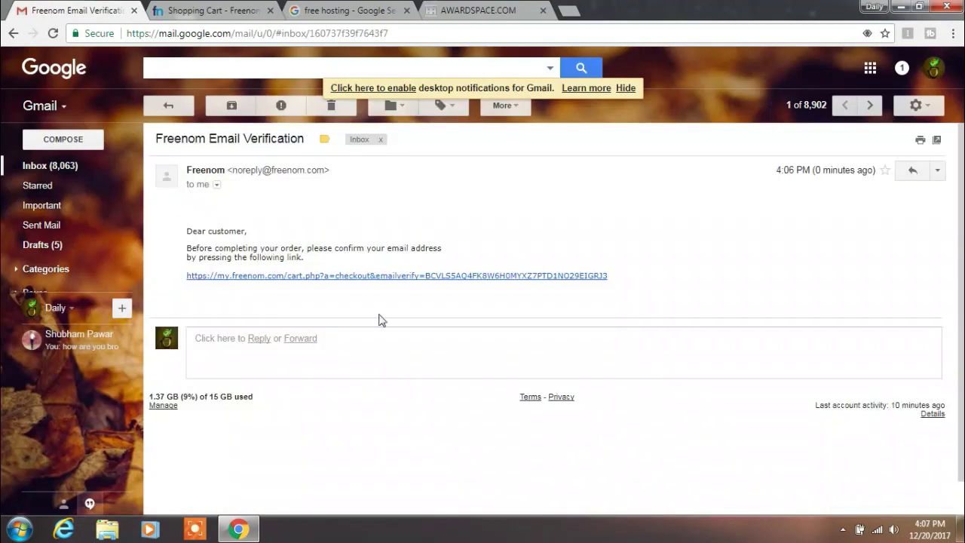
pyautogui.click(349, 334)
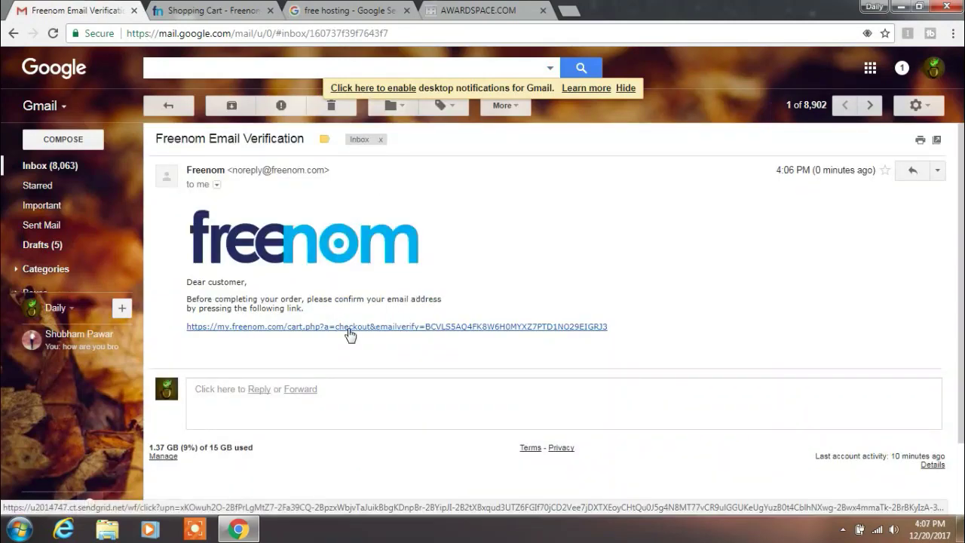
pyautogui.click(75, 10)
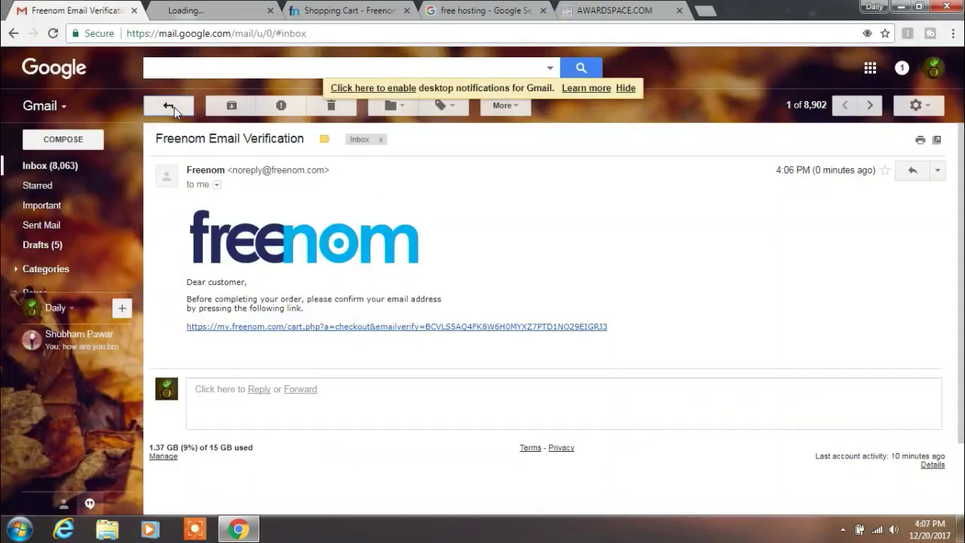
pyautogui.click(166, 105)
# - Look over the AwardSpace welcome e-mail, then go back to the Freenom checkout
pyautogui.click(370, 211)
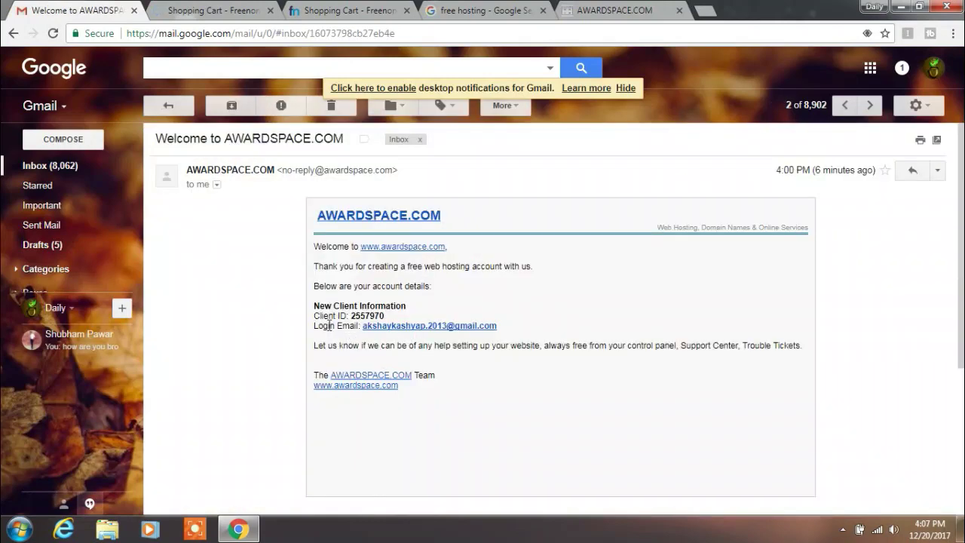
pyautogui.moveTo(349, 315); pyautogui.dragTo(384, 316)
pyautogui.click(391, 317)
pyautogui.click(171, 102)
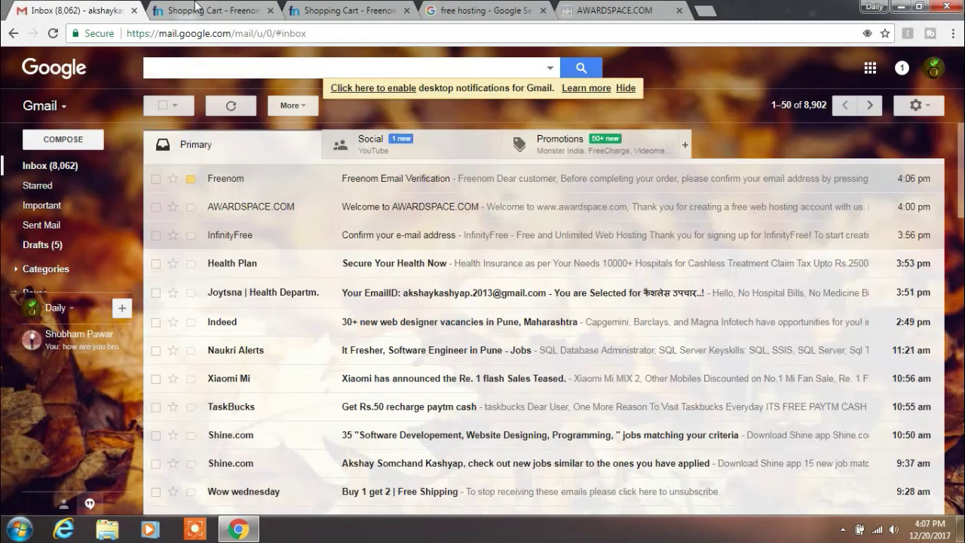
pyautogui.click(214, 11)
# - Choose a State/Region, accept the Terms & Conditions and complete the free wordpresstempletes.tk order
pyautogui.scroll(-1, 337, 257)
pyautogui.scroll(-6, 337, 257)
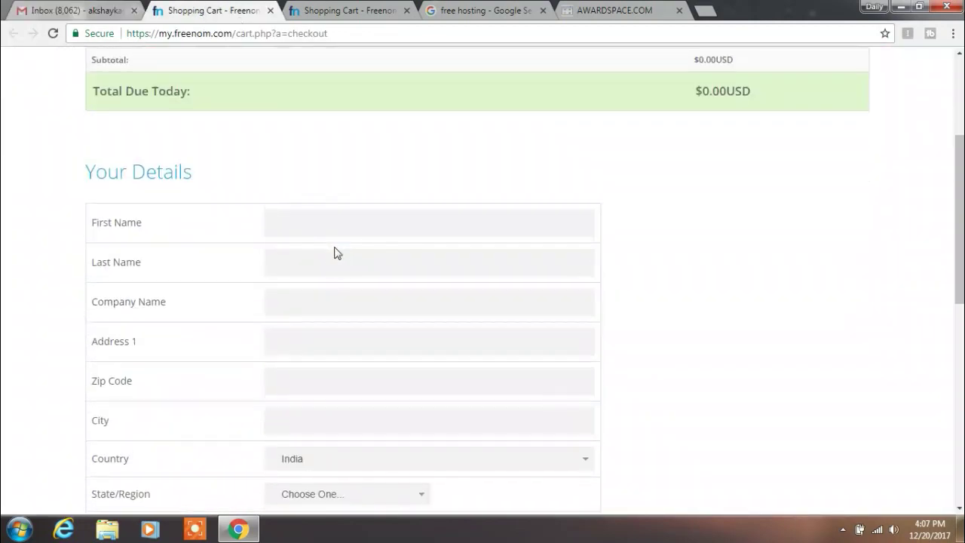
pyautogui.scroll(2, 337, 257)
pyautogui.scroll(2, 337, 257)
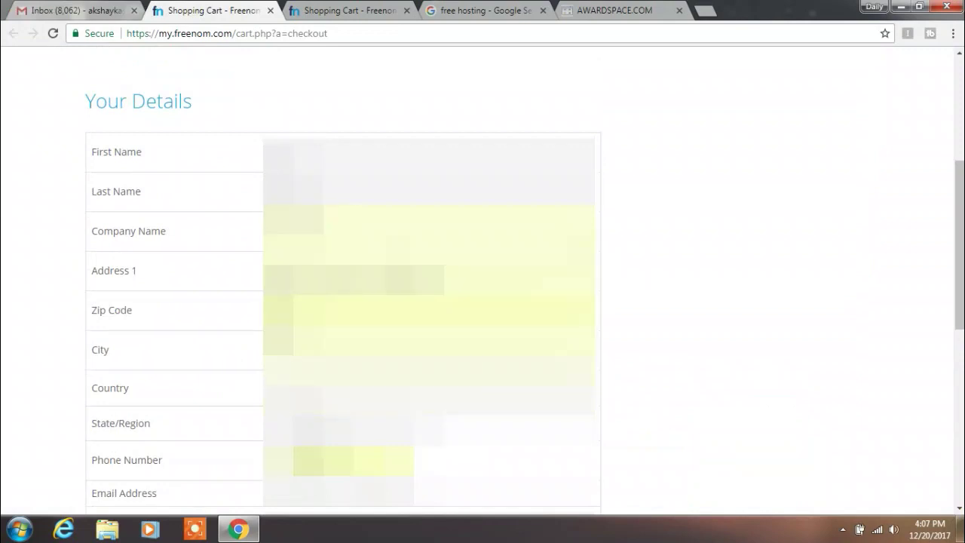
pyautogui.scroll(-2, 337, 257)
pyautogui.click(339, 282)
pyautogui.scroll(-3, 337, 257)
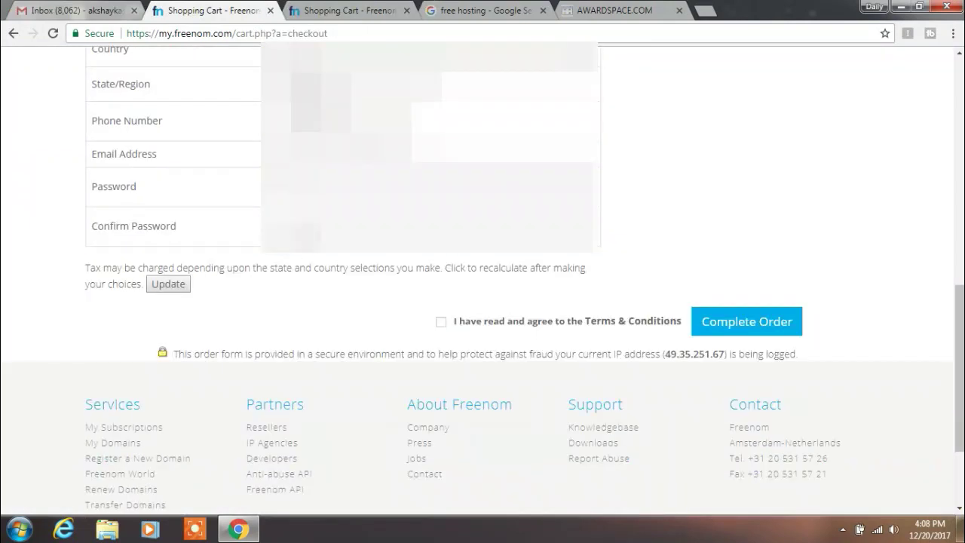
pyautogui.click(441, 322)
pyautogui.click(724, 325)
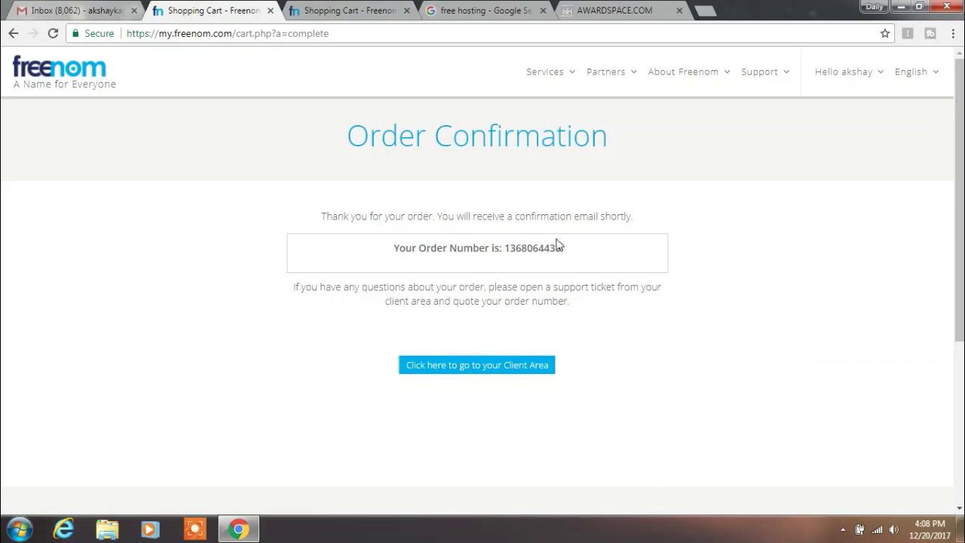
pyautogui.hotkey('ctrl', 'shift', 'Tab')
pyautogui.hotkey('ctrl', 'shift', 'Tab')
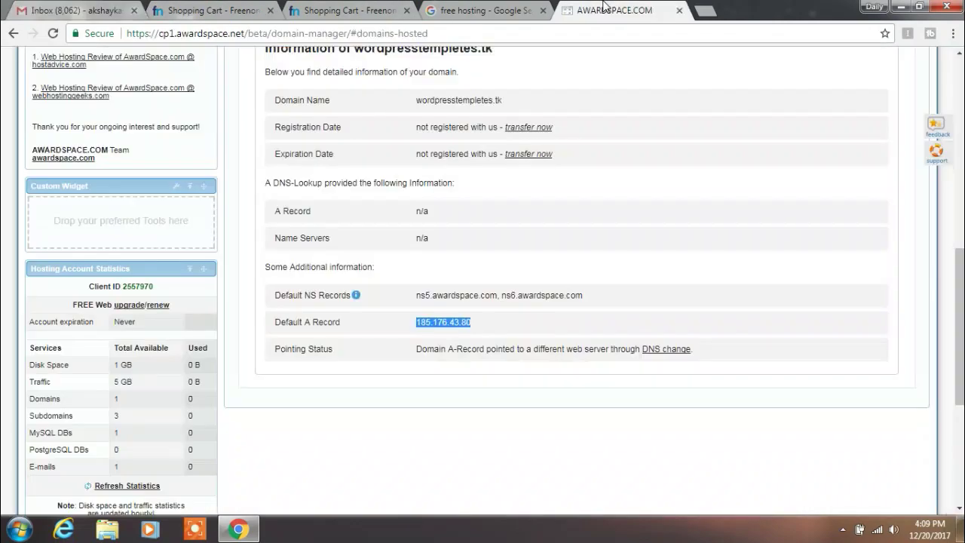
# - Launch Zacky Installer from Website Manager on the AwardSpace dashboard
pyautogui.scroll(7, 506, 322)
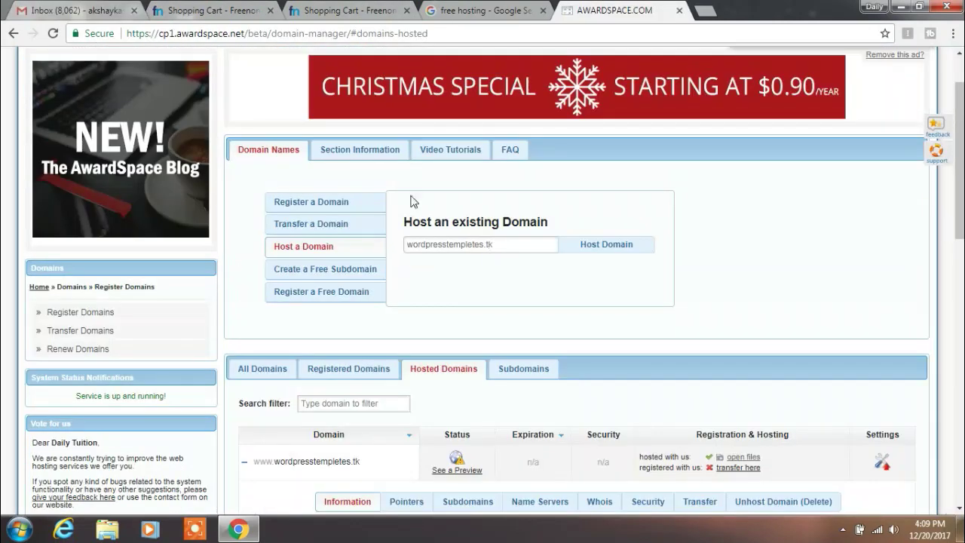
pyautogui.scroll(1, 410, 202)
pyautogui.click(65, 104)
pyautogui.moveTo(138, 101)
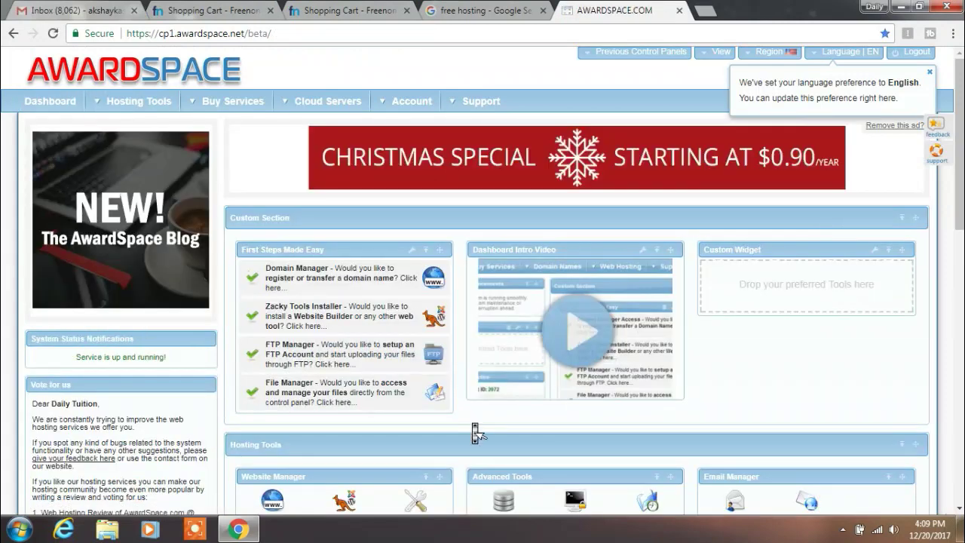
pyautogui.scroll(-3, 474, 427)
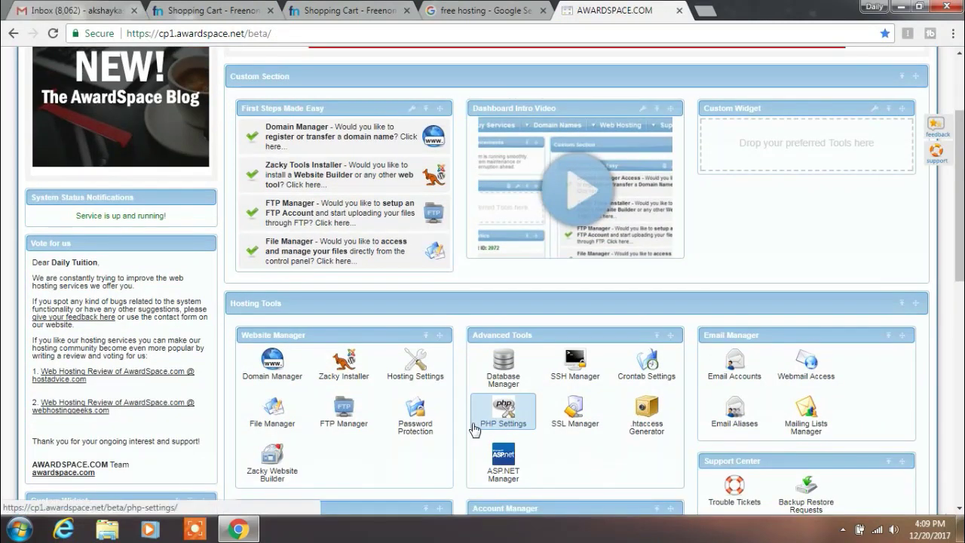
pyautogui.click(351, 370)
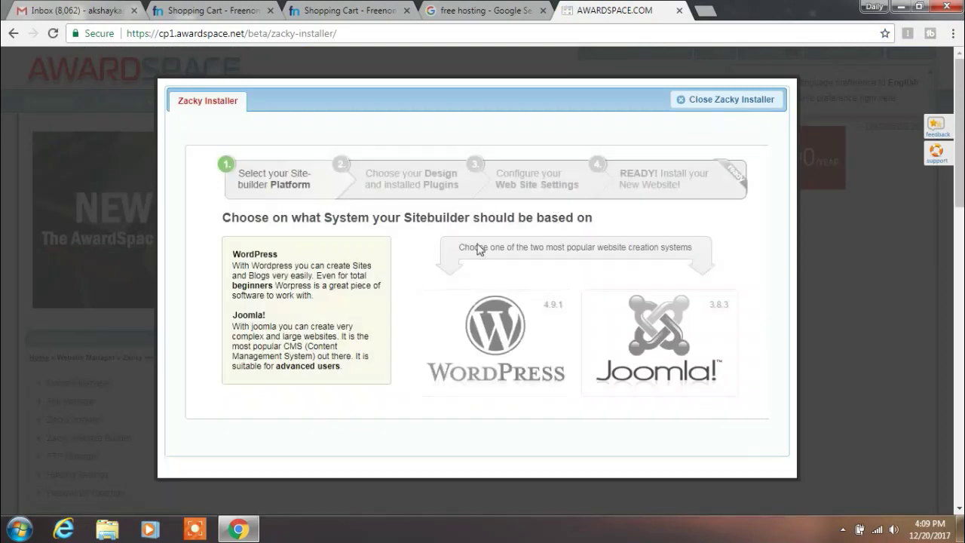
# - Pick WordPress with the Business Azure template, excluding WP Super Cache, and proceed to step 3
pyautogui.click(486, 357)
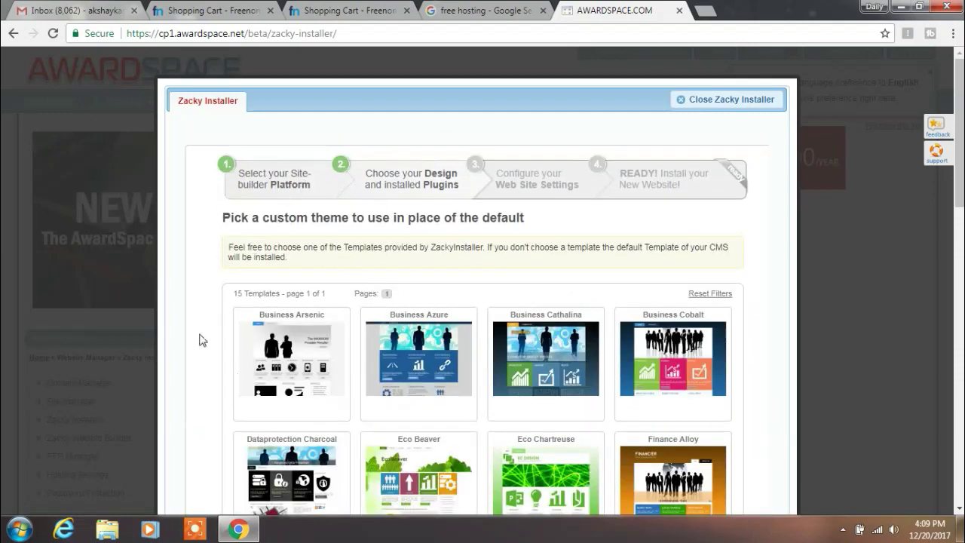
pyautogui.scroll(-1, 618, 343)
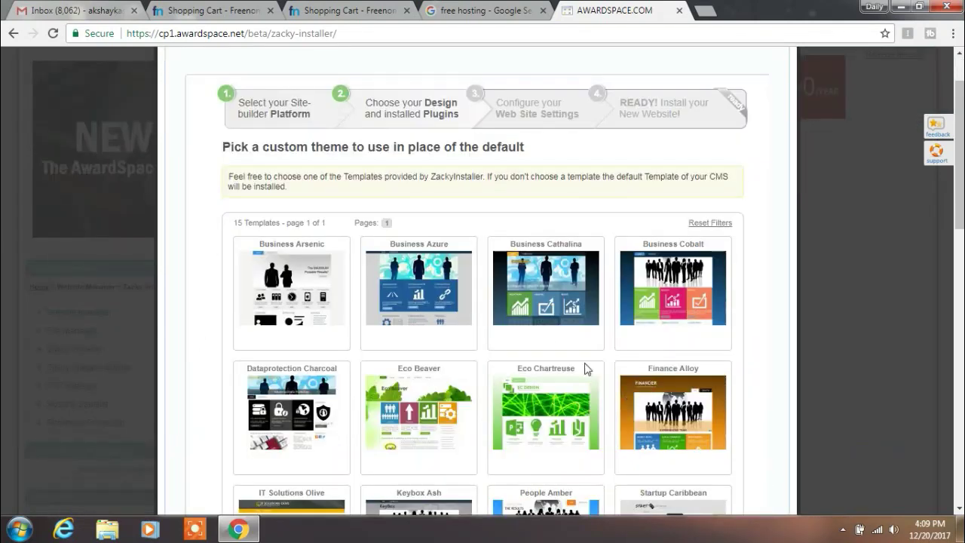
pyautogui.click(443, 290)
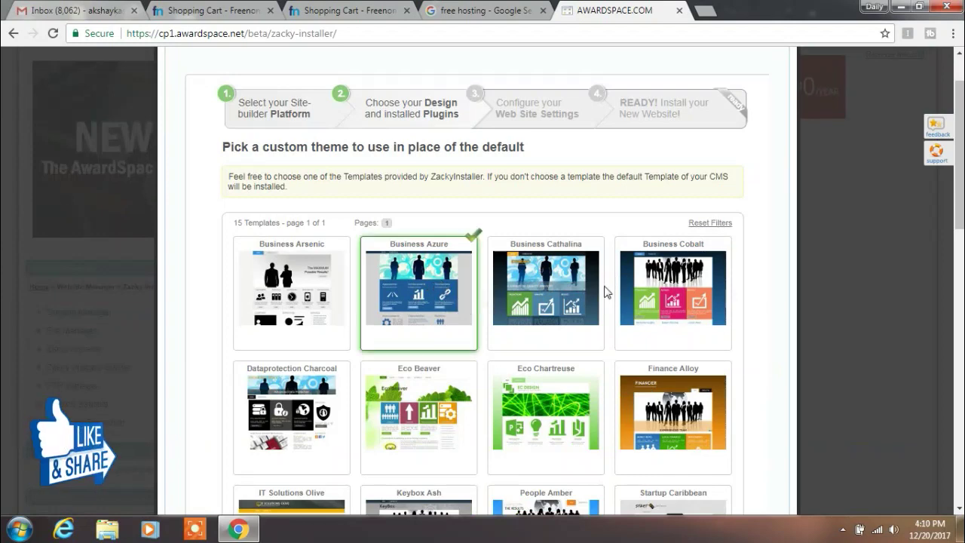
pyautogui.scroll(-2, 610, 297)
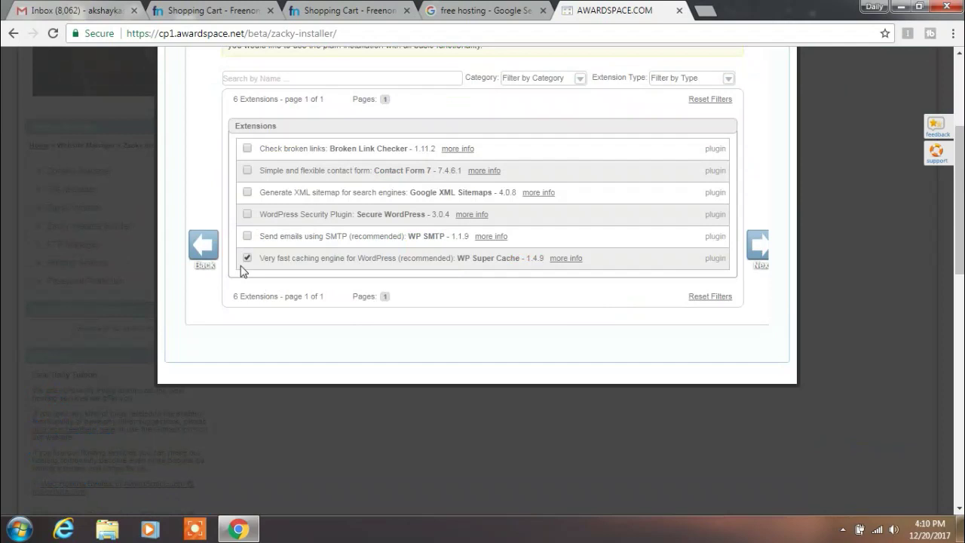
pyautogui.moveTo(260, 258); pyautogui.dragTo(457, 257)
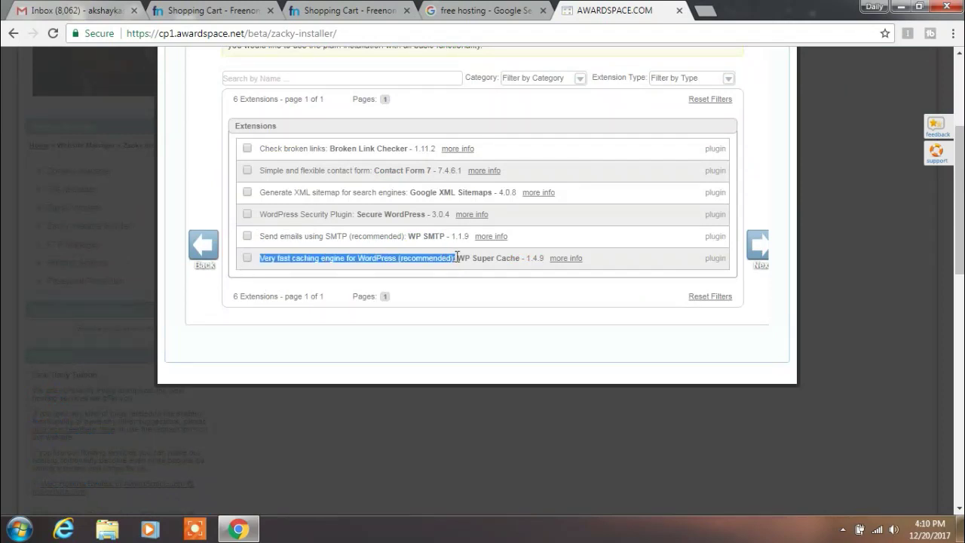
pyautogui.click(757, 248)
pyautogui.scroll(3, 611, 226)
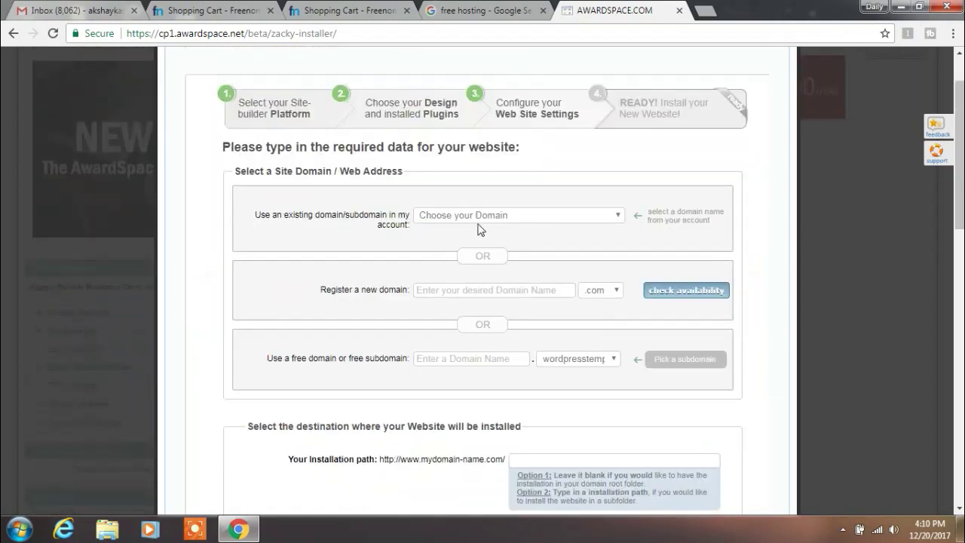
pyautogui.click(478, 220)
pyautogui.click(505, 243)
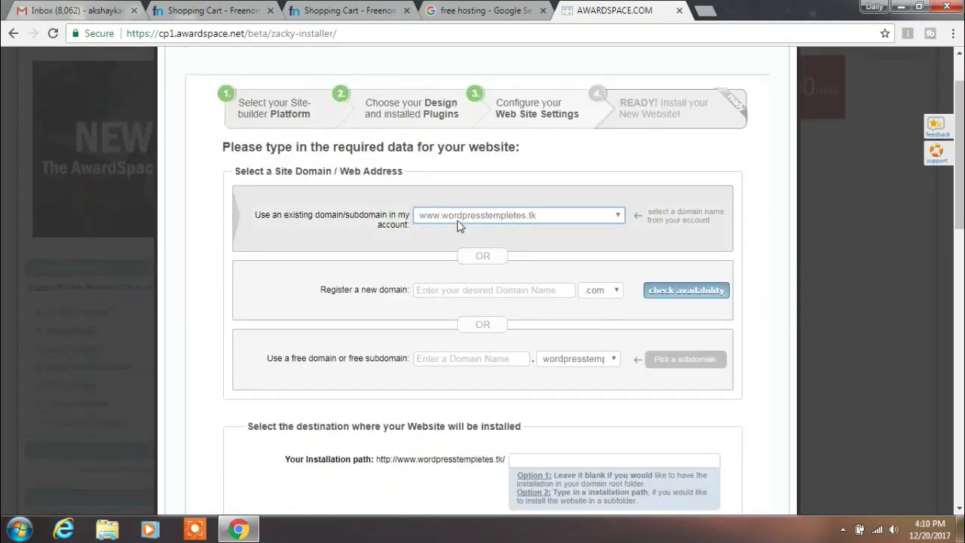
pyautogui.scroll(-3, 528, 305)
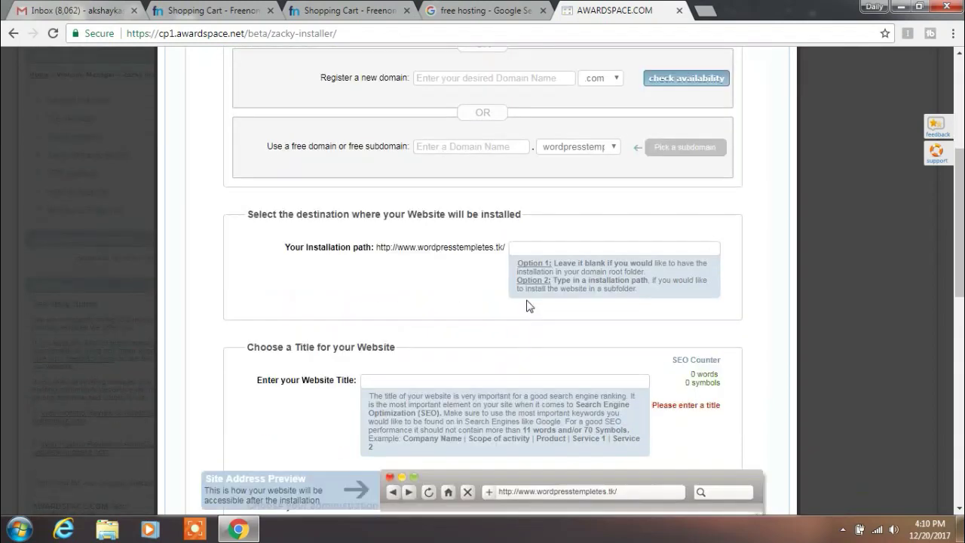
pyautogui.click(531, 247)
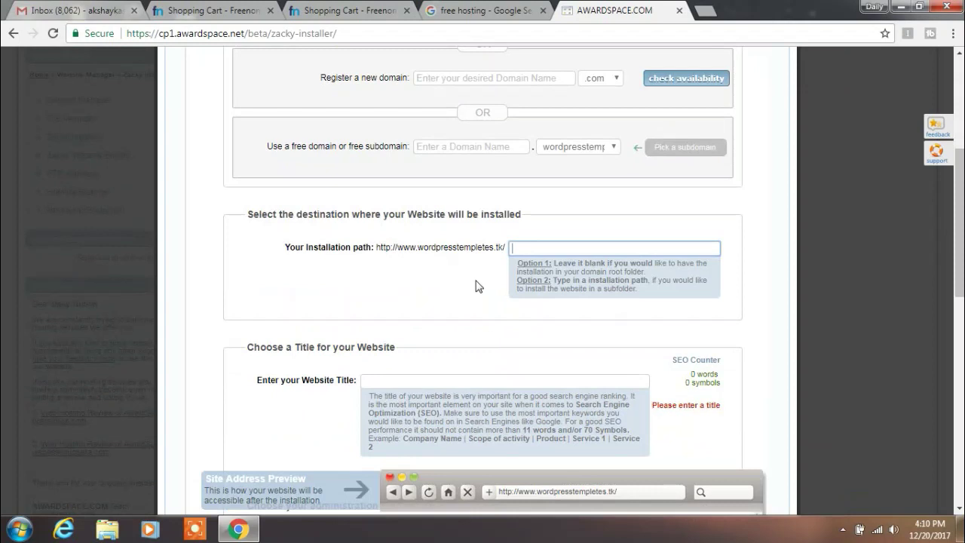
pyautogui.scroll(-2, 476, 286)
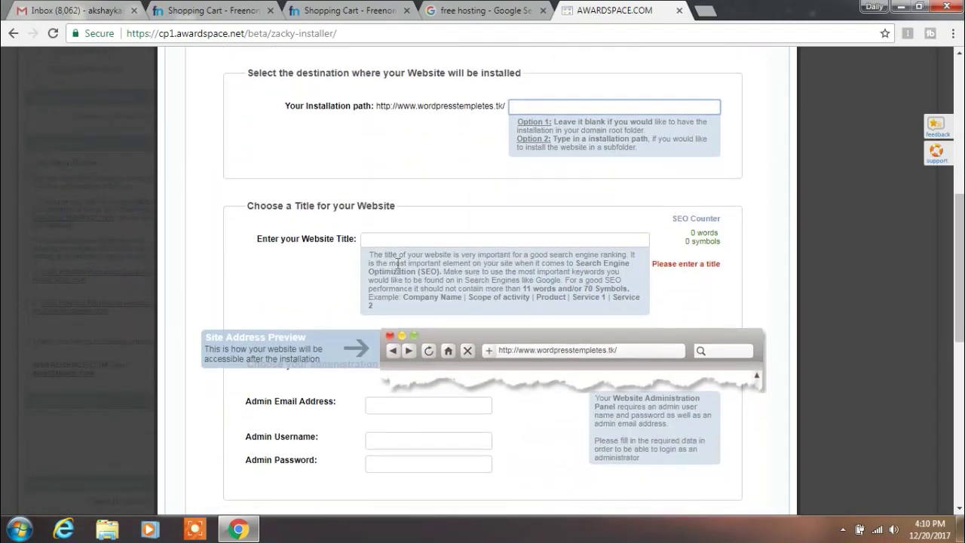
# - Enter the website title 'daily tuition'
pyautogui.click(398, 242)
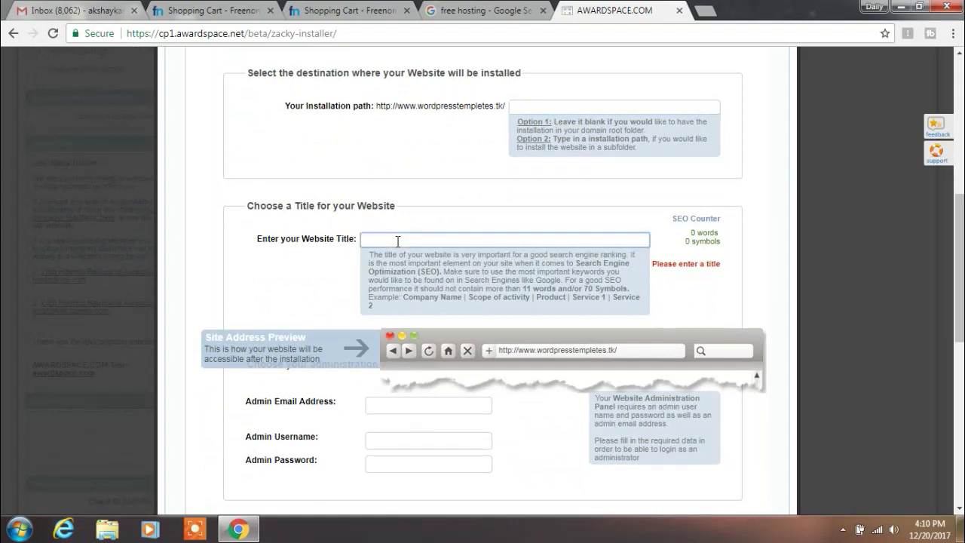
pyautogui.write('daily tuition')
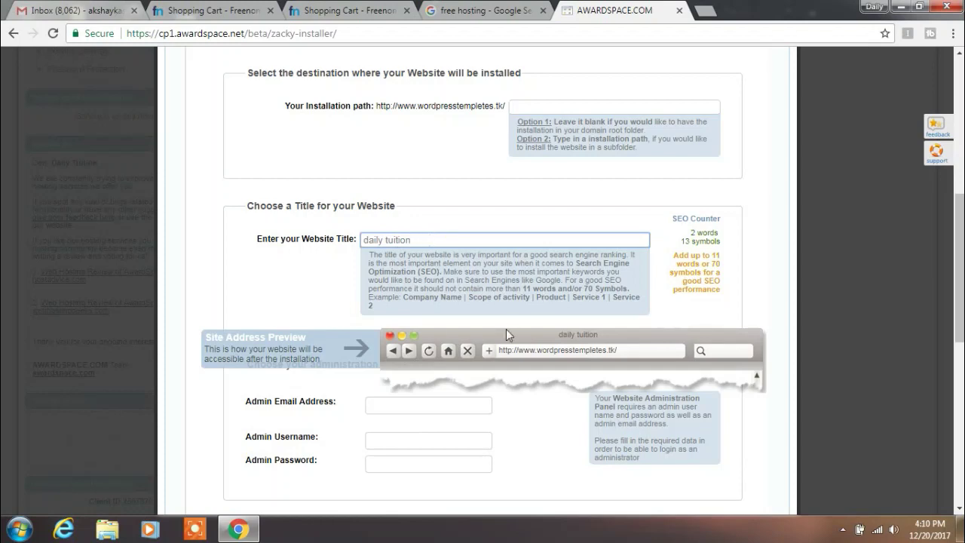
pyautogui.scroll(-1, 506, 330)
pyautogui.scroll(-1, 509, 339)
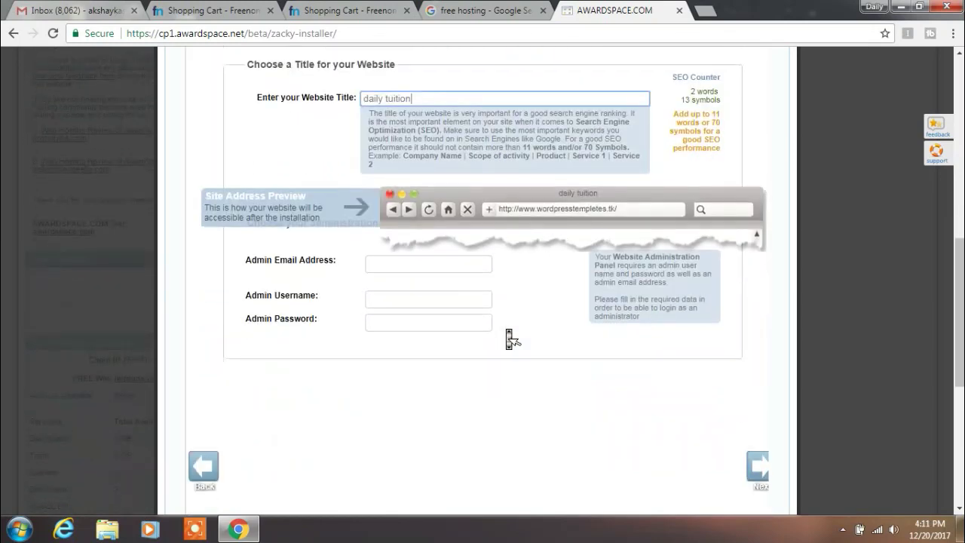
# - Fill in the admin email, username 'admin' and the admin password, then continue to the overview
pyautogui.click(384, 261)
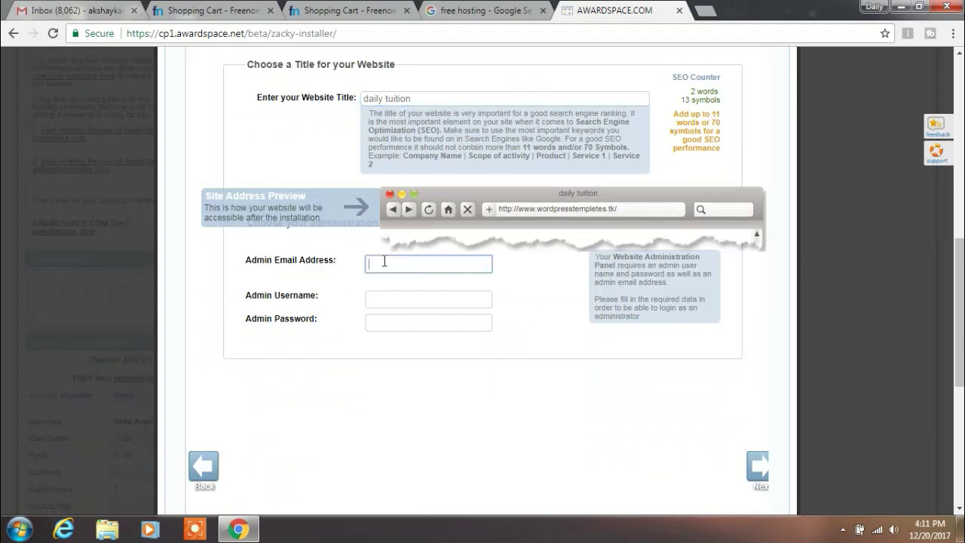
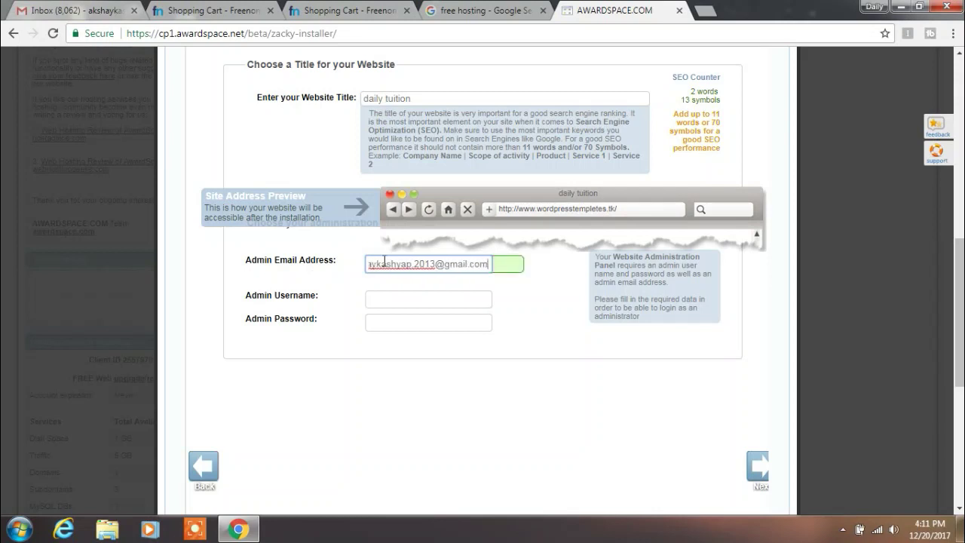
pyautogui.press('Tab')
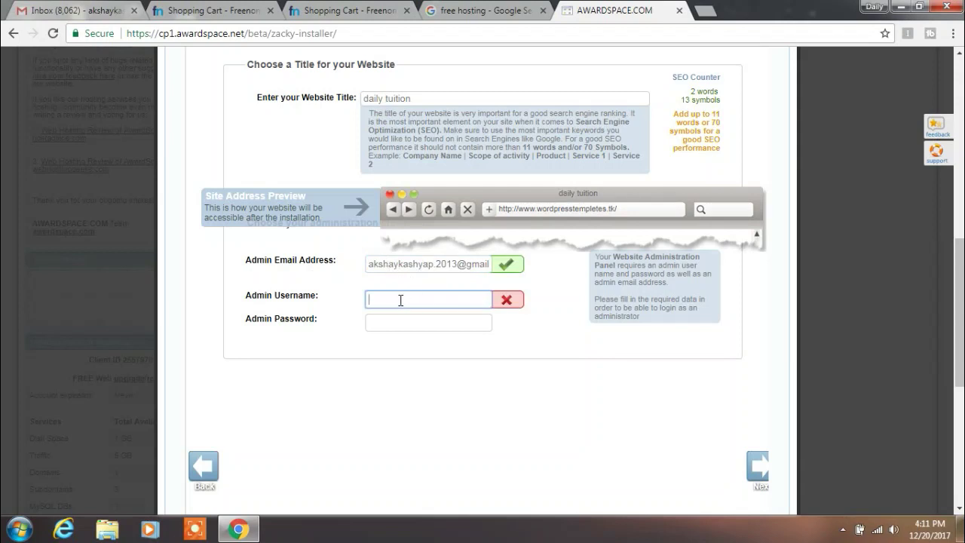
pyautogui.write('admin')
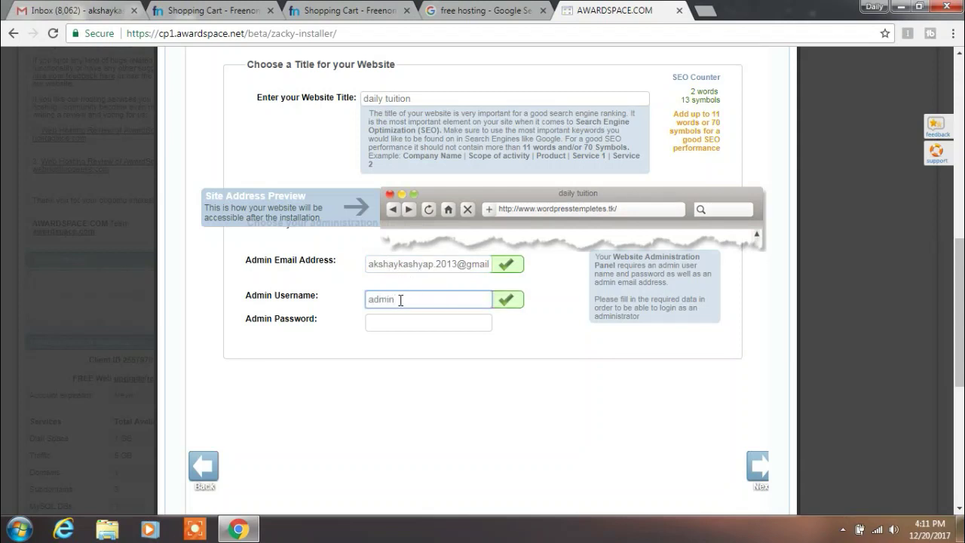
pyautogui.click(391, 324)
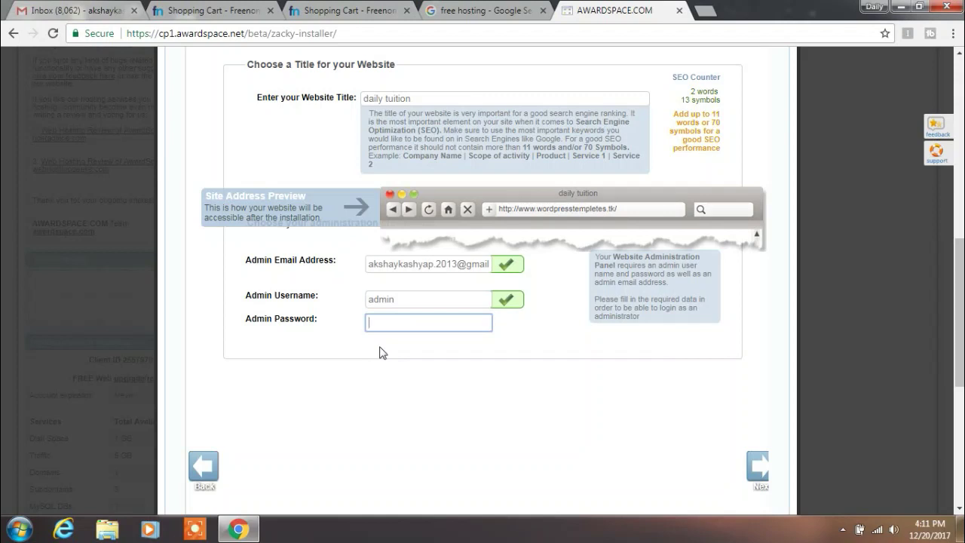
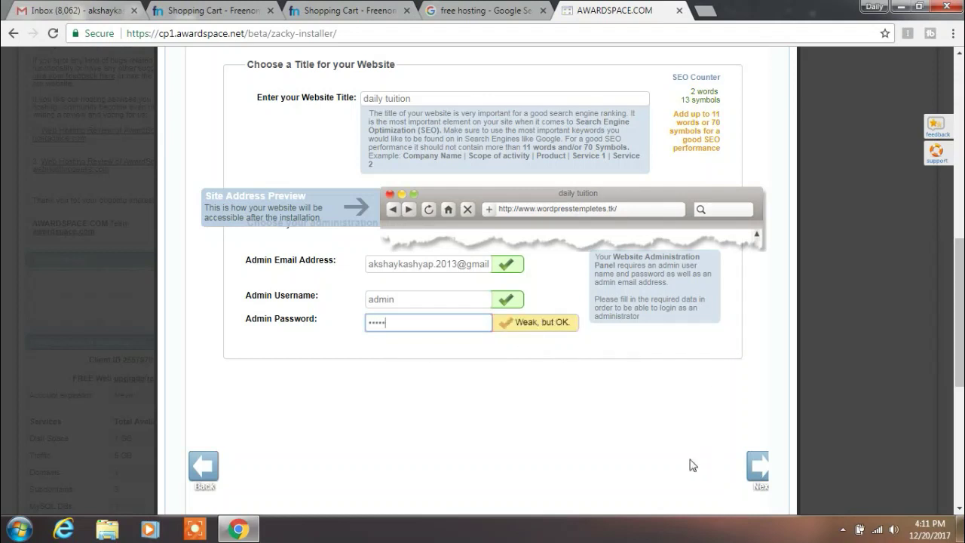
pyautogui.click(764, 471)
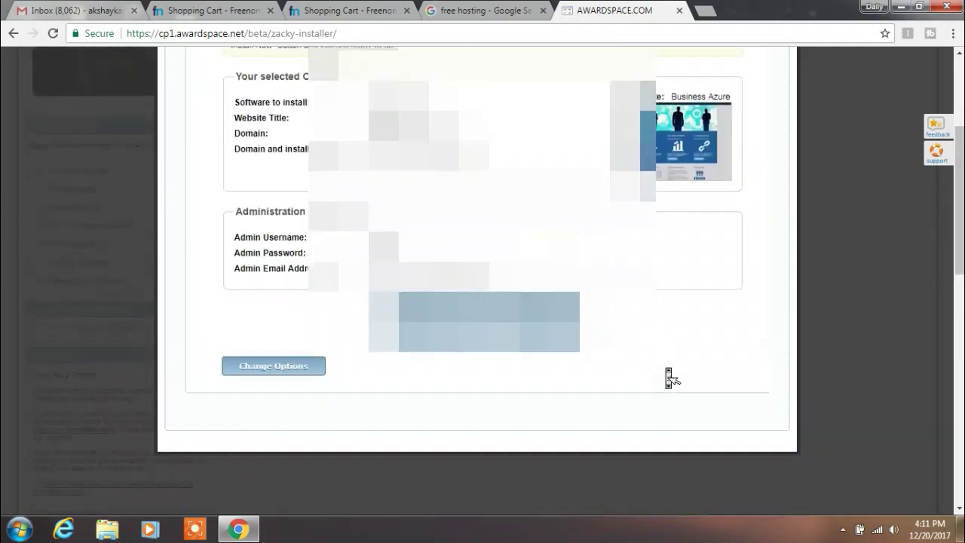
# - Install WordPress on the domain and open the new site's frontend link in another tab
pyautogui.middleClick(488, 224)
pyautogui.click(490, 225)
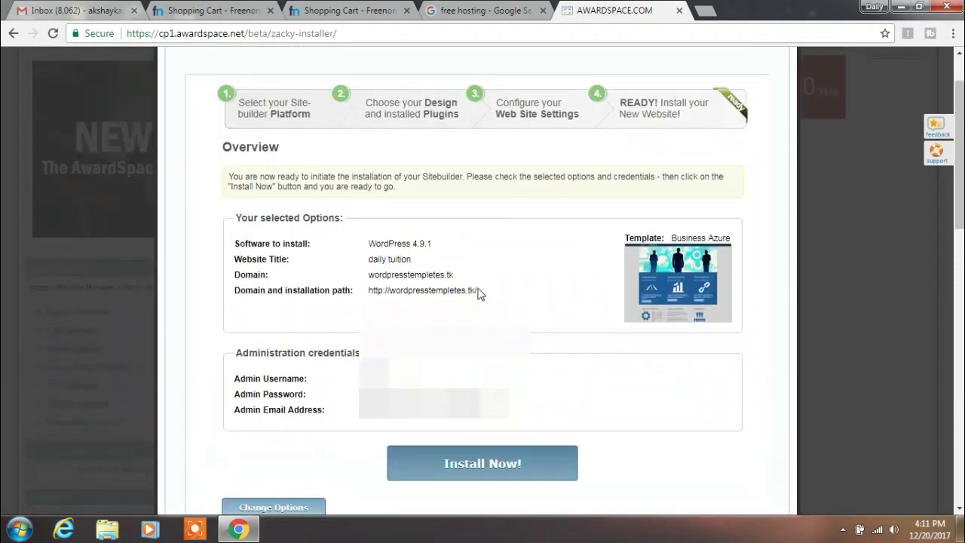
pyautogui.click(517, 464)
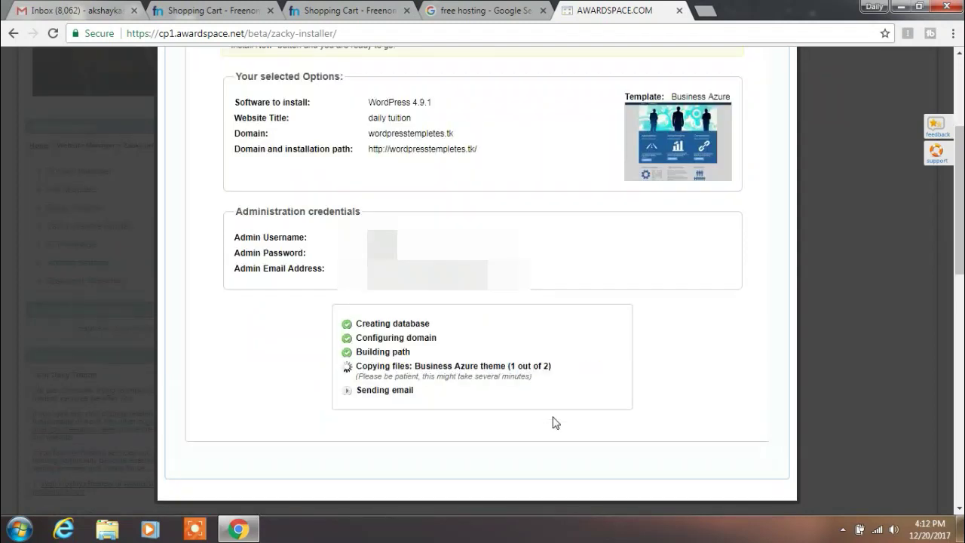
pyautogui.scroll(-1, 462, 308)
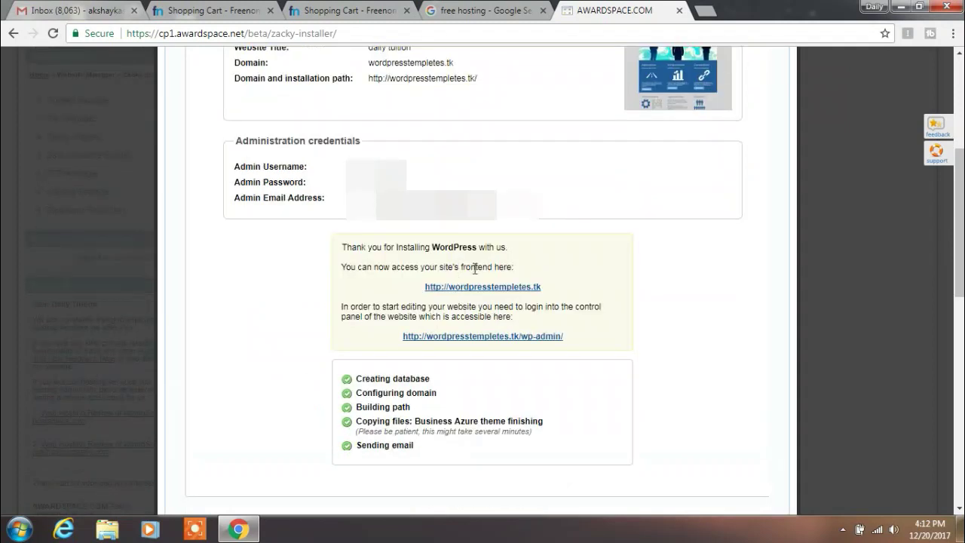
pyautogui.rightClick(483, 294)
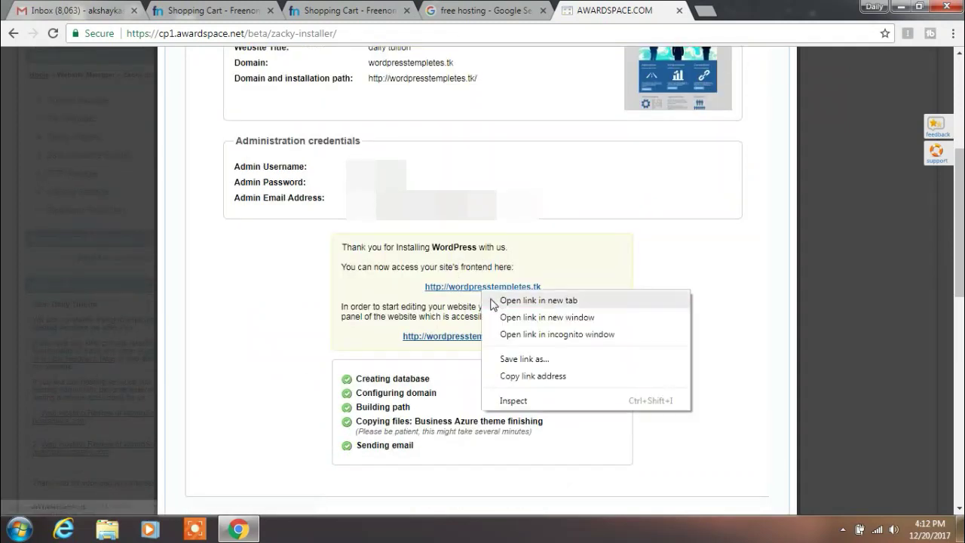
pyautogui.click(494, 302)
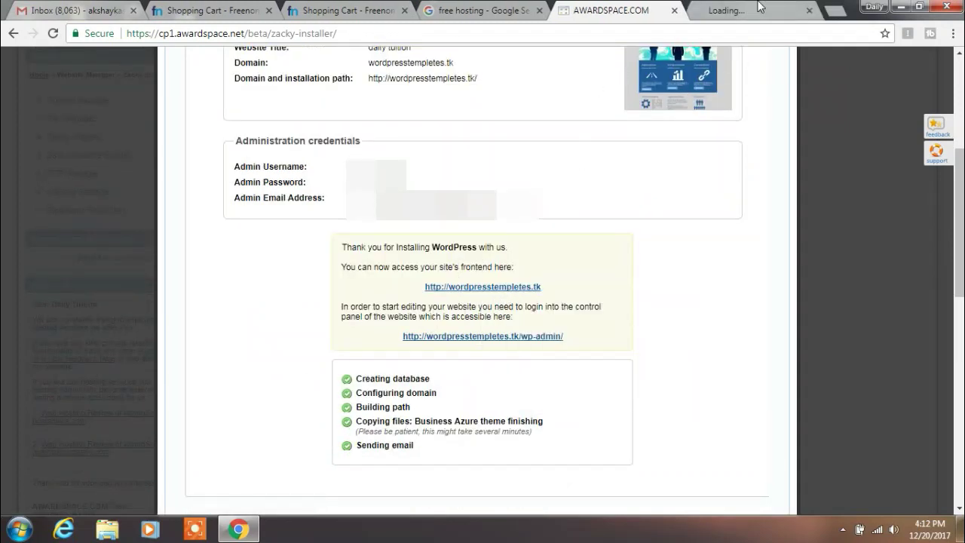
# - Close the search results tab, view the new site, then bring up the admin panel link's options in the installer
pyautogui.click(539, 12)
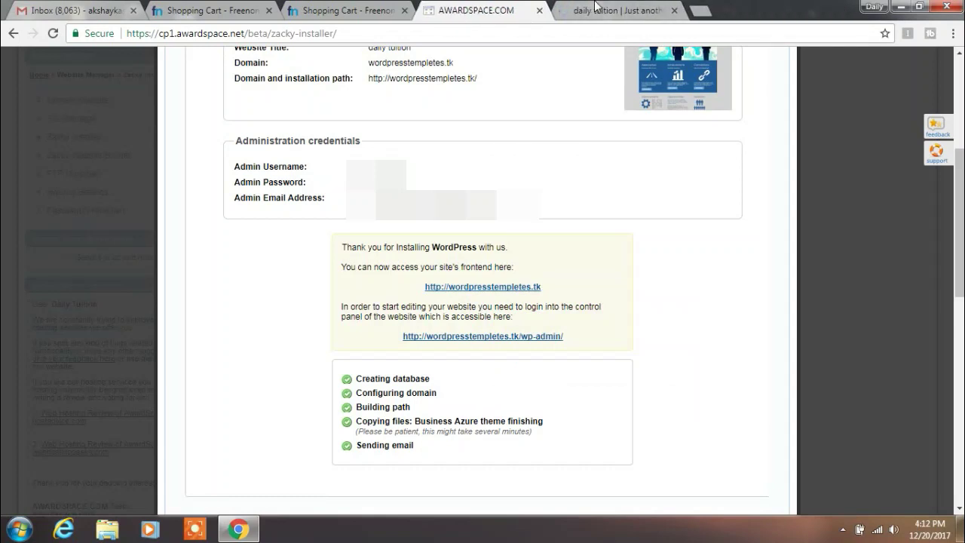
pyautogui.click(600, 11)
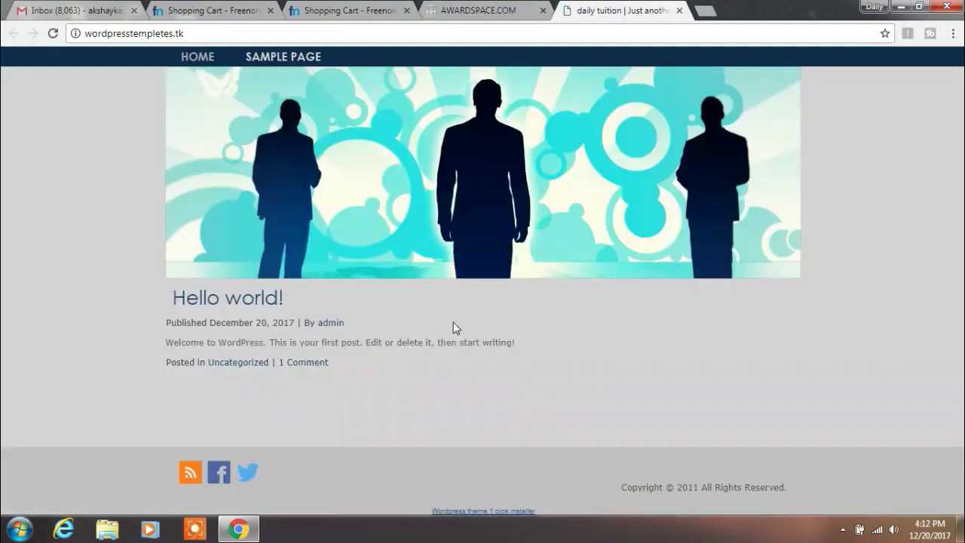
pyautogui.click(517, 10)
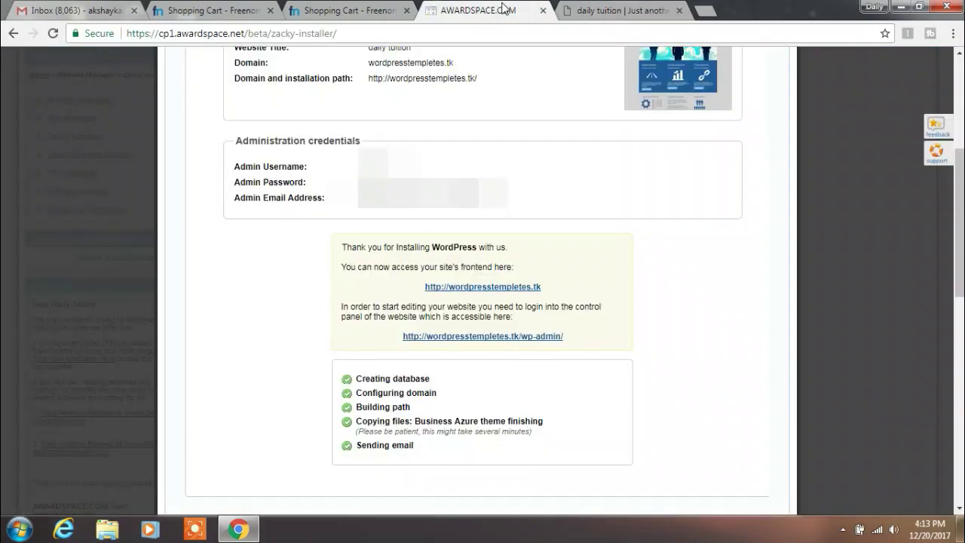
pyautogui.rightClick(489, 345)
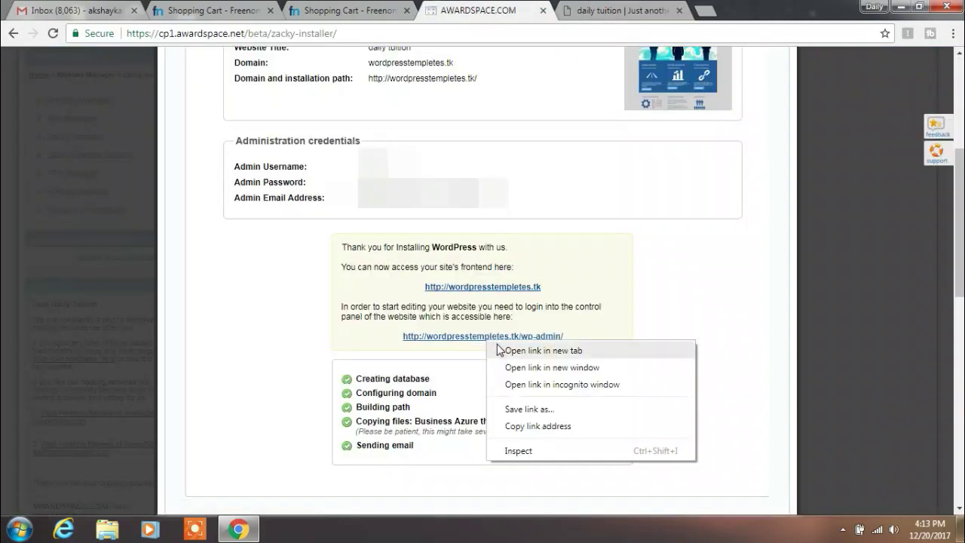
# - Log in to the WordPress admin as 'admin' with the account password
pyautogui.click(499, 351)
pyautogui.click(715, 7)
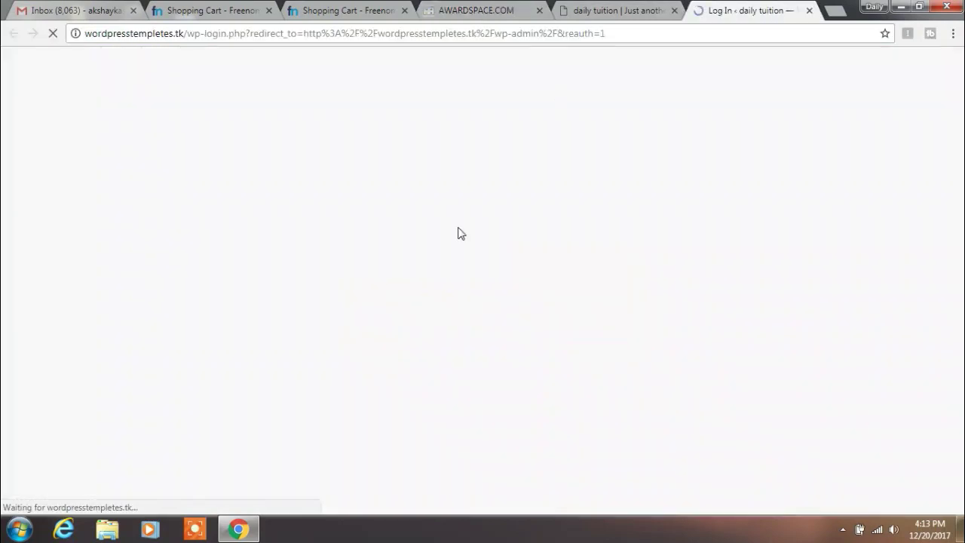
pyautogui.write('ad')
pyautogui.press('Down')
pyautogui.press('Return')
pyautogui.click(445, 312)
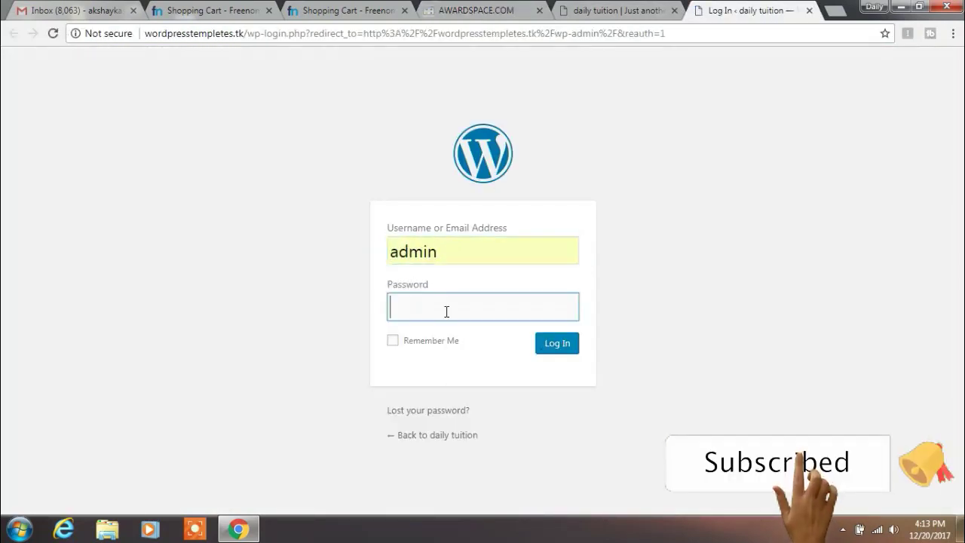
pyautogui.write('admin')
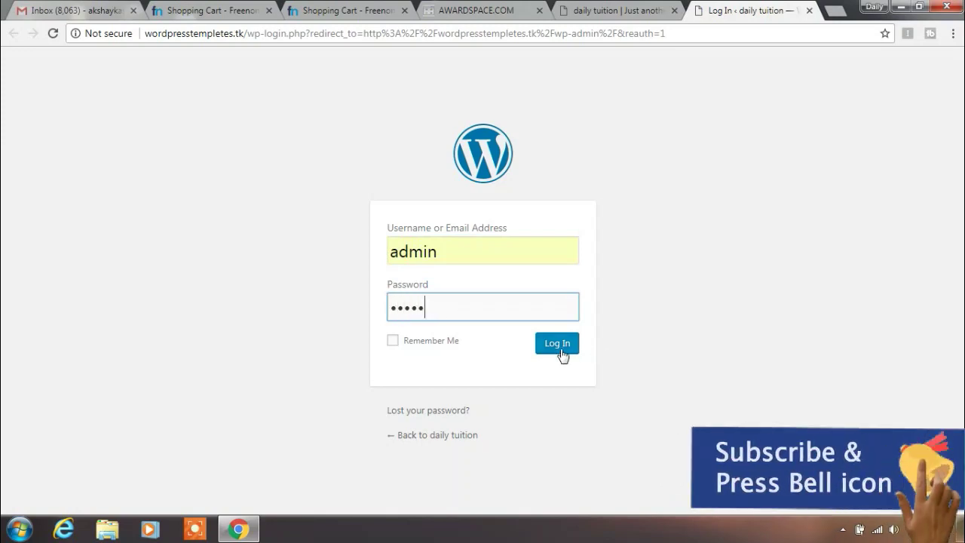
pyautogui.click(562, 351)
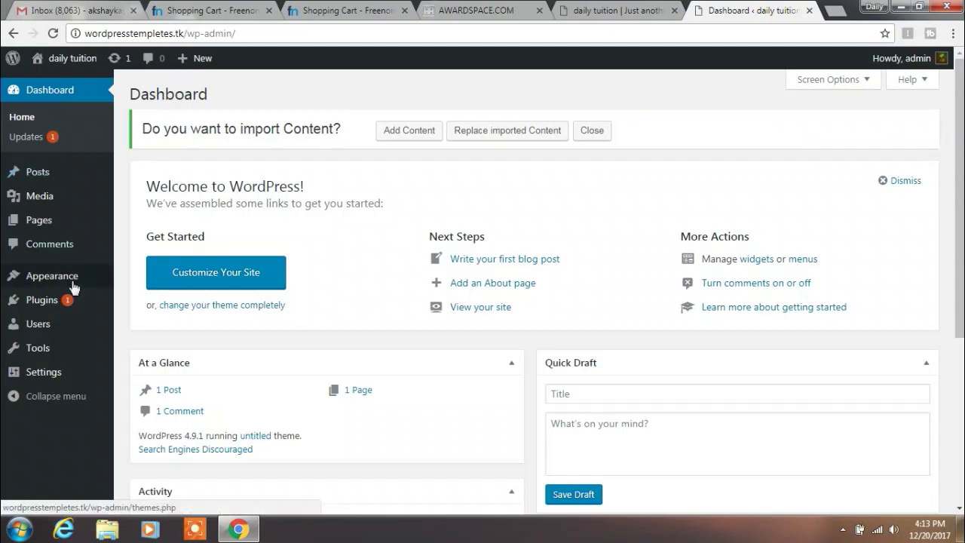
# - View the live site from the admin, then return to the dashboard
pyautogui.moveTo(88, 58)
pyautogui.click(50, 82)
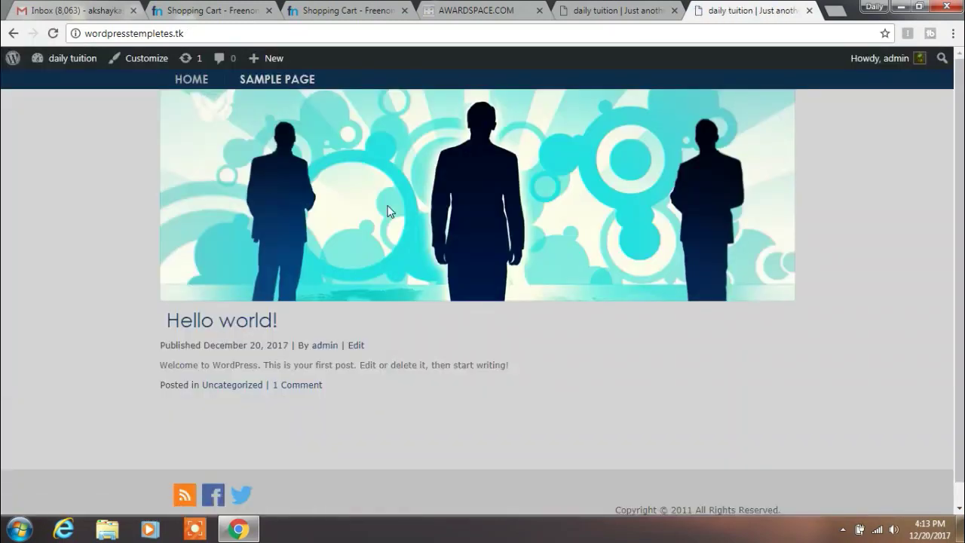
pyautogui.click(77, 34)
pyautogui.click(201, 32)
pyautogui.moveTo(68, 58)
pyautogui.click(66, 83)
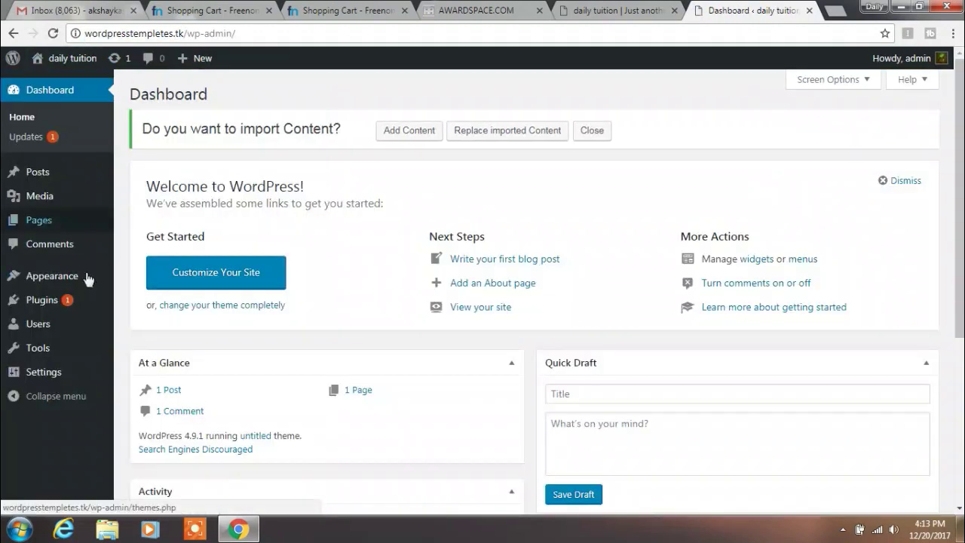
# - Publish a new post titled 'New Post' reading 'Hello this is my new post'
pyautogui.click(64, 181)
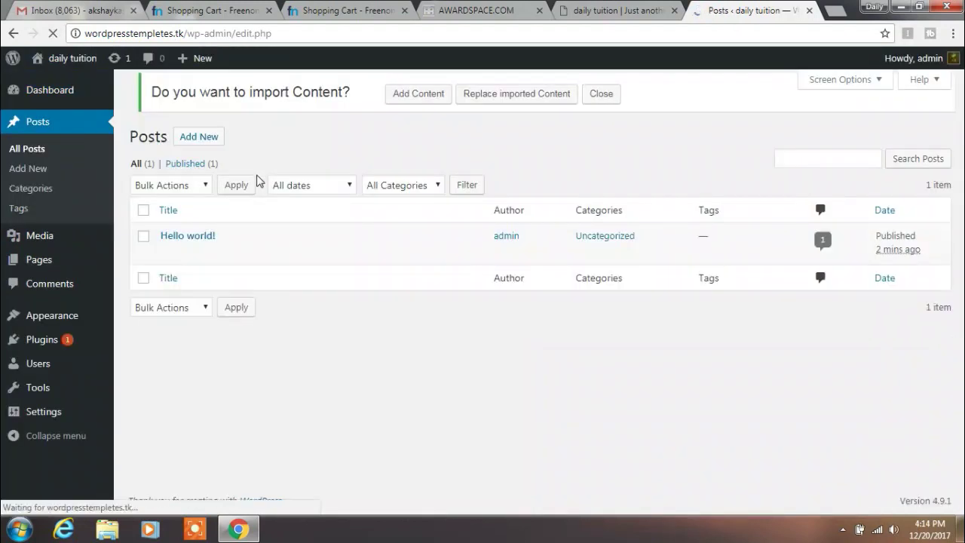
pyautogui.click(202, 101)
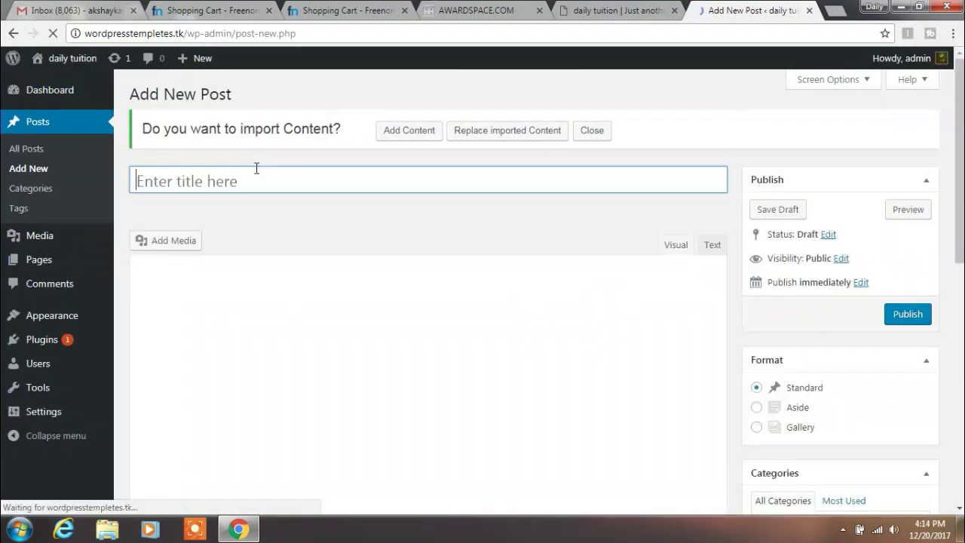
pyautogui.write('New Post')
pyautogui.click(248, 315)
pyautogui.write('Hello this is my new post')
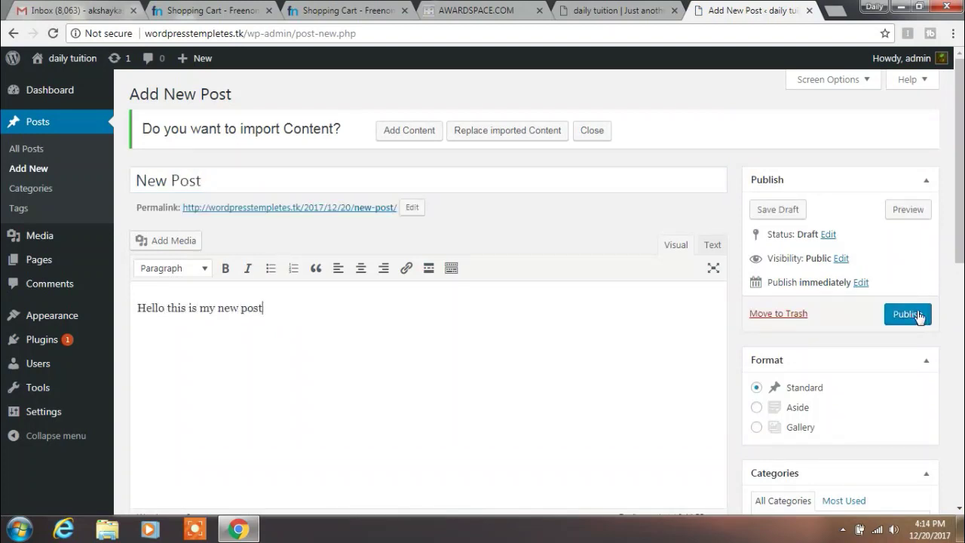
pyautogui.click(911, 314)
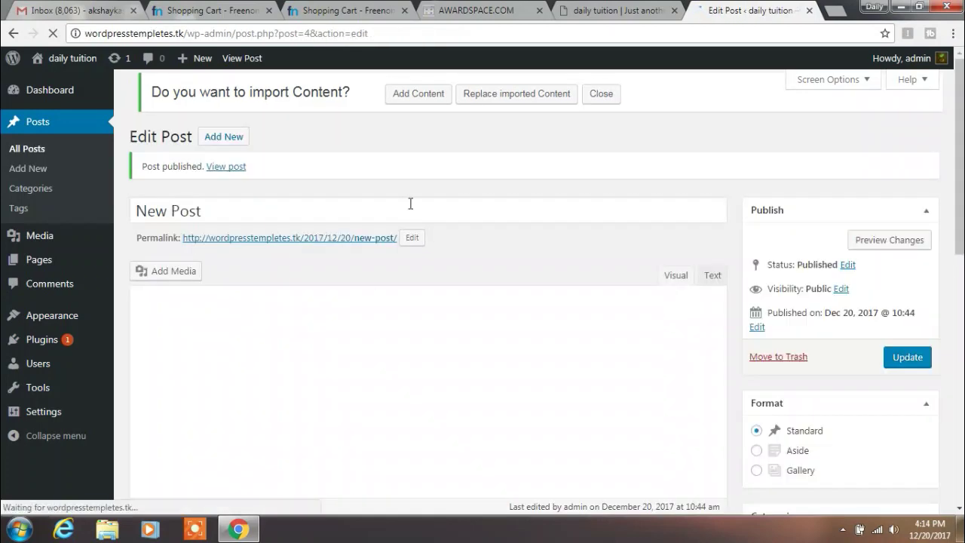
# - Check the New Post on the live site and return to the admin dashboard
pyautogui.click(62, 80)
pyautogui.moveTo(154, 329); pyautogui.dragTo(259, 325)
pyautogui.click(260, 328)
pyautogui.click(63, 65)
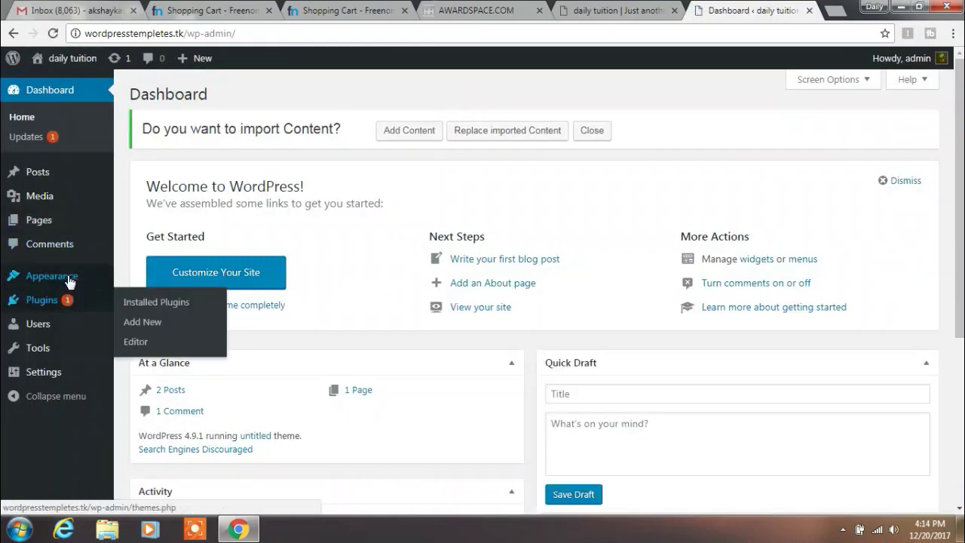
# - Go to Appearance > Themes and browse new themes to add
pyautogui.moveTo(68, 280)
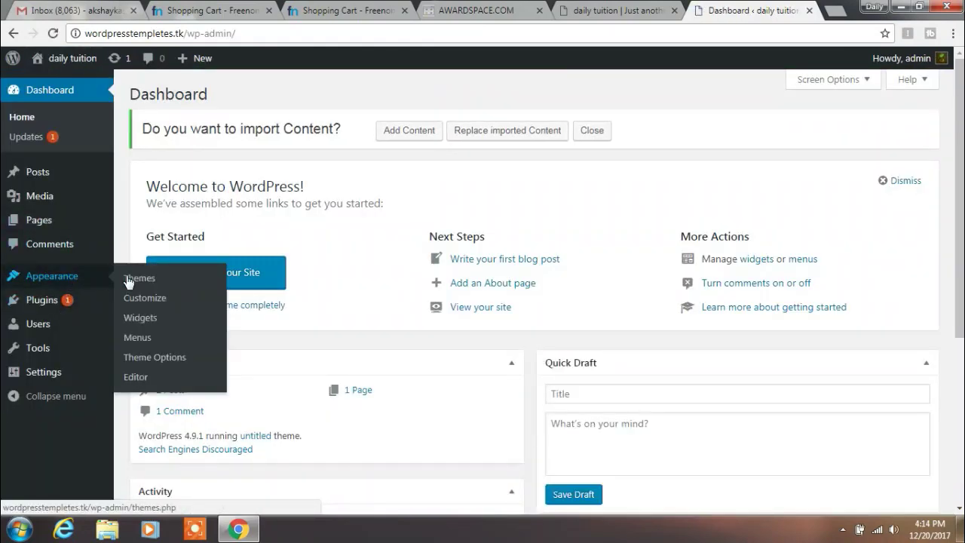
pyautogui.click(130, 282)
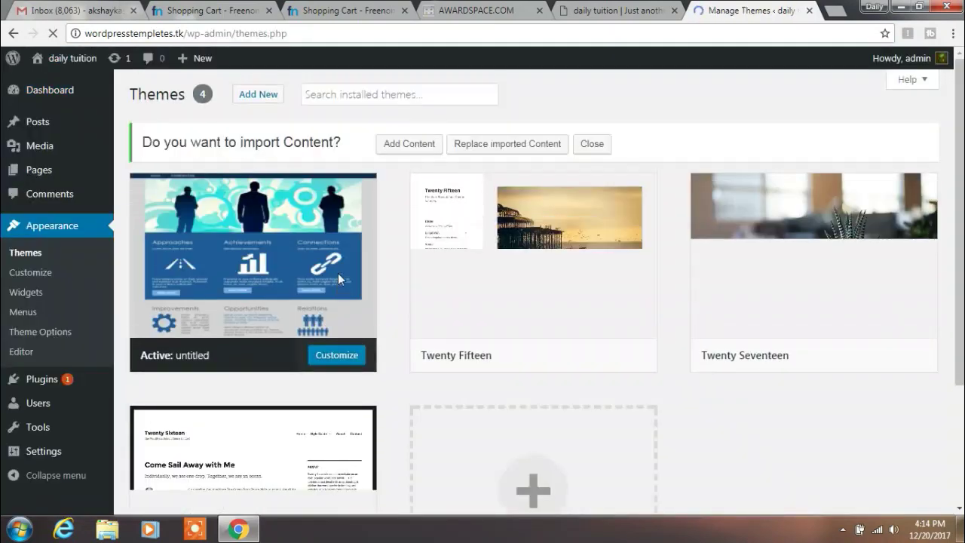
pyautogui.scroll(-3, 656, 294)
pyautogui.click(538, 274)
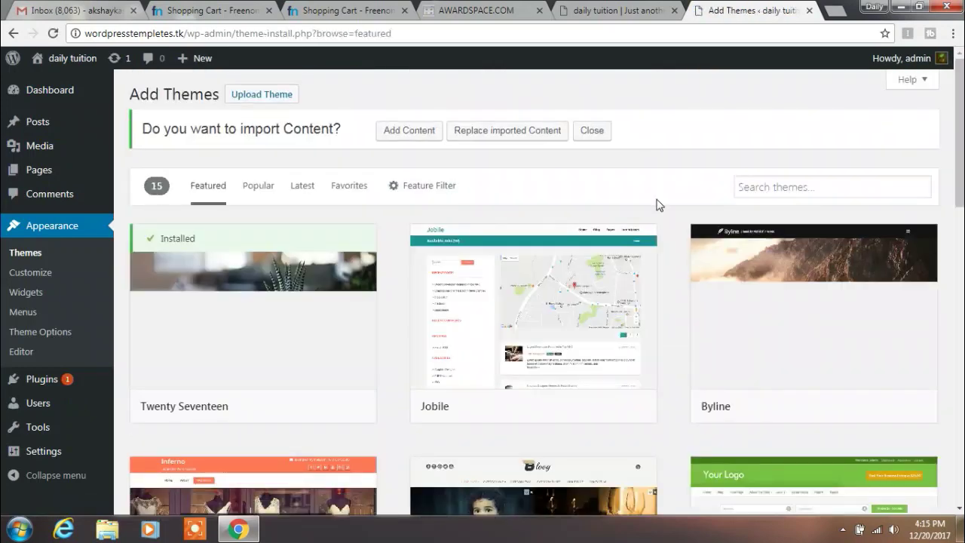
# - Install and activate the Inferno theme, review the site, then close the site tab
pyautogui.scroll(-4, 664, 237)
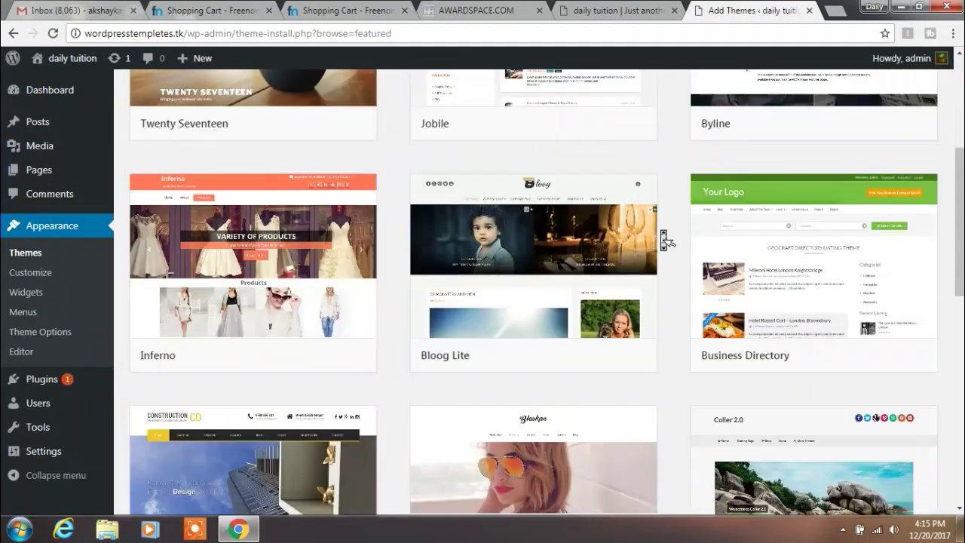
pyautogui.moveTo(199, 344)
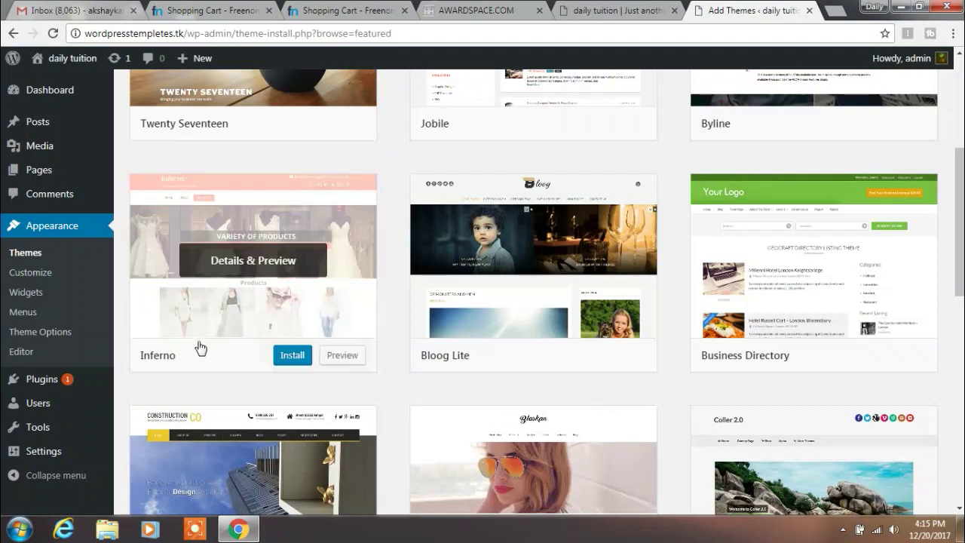
pyautogui.click(294, 356)
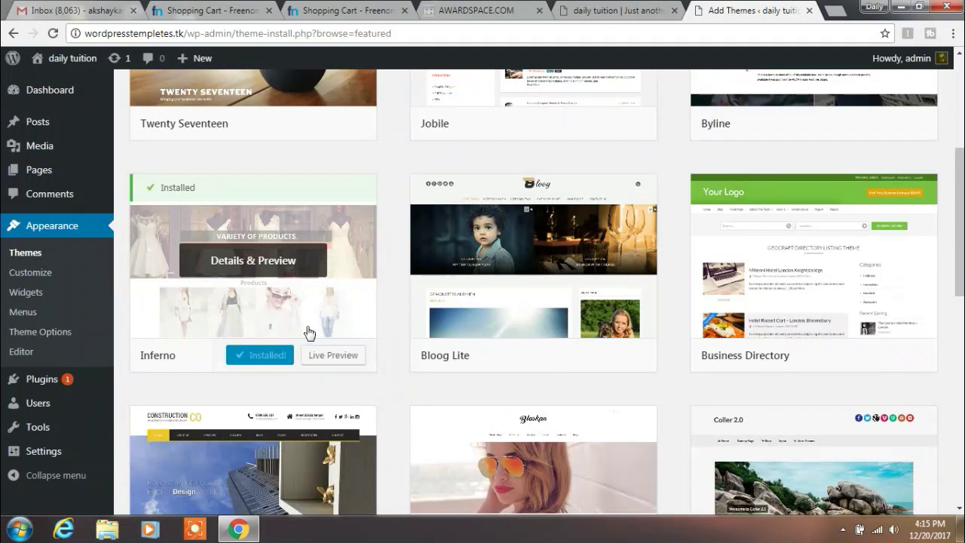
pyautogui.click(270, 358)
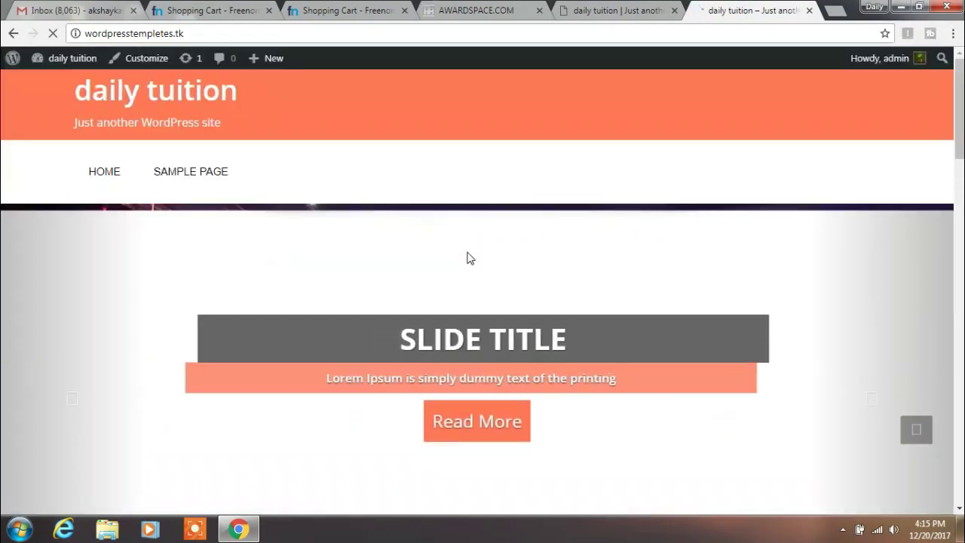
pyautogui.middleClick(490, 325)
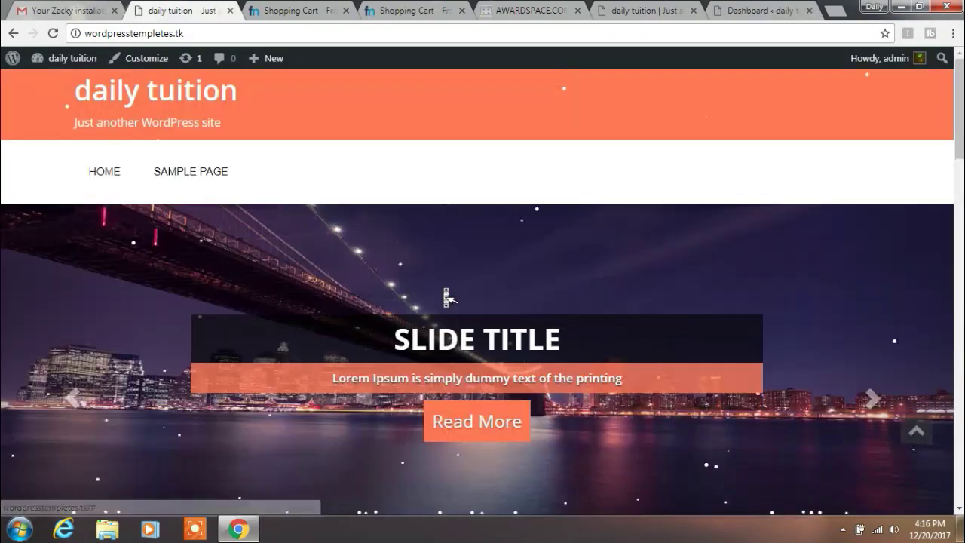
pyautogui.click(232, 10)
pyautogui.click(232, 10)
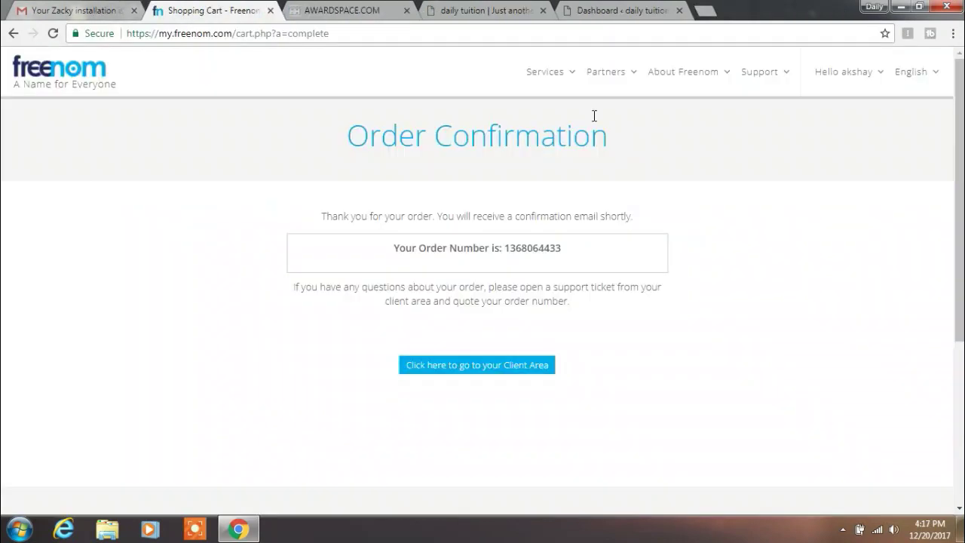
# - Sign in to Freenom with the Google account
pyautogui.click(571, 74)
pyautogui.click(573, 147)
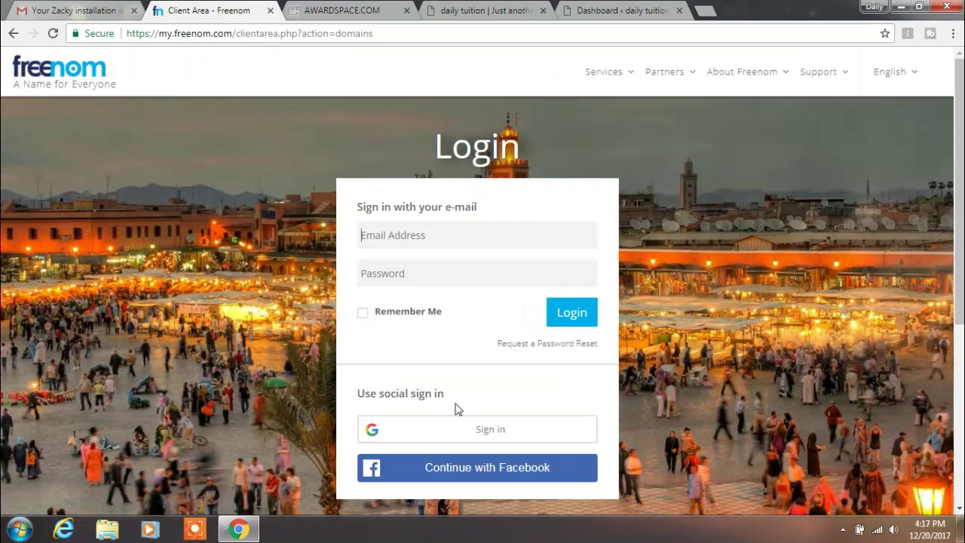
pyautogui.click(455, 430)
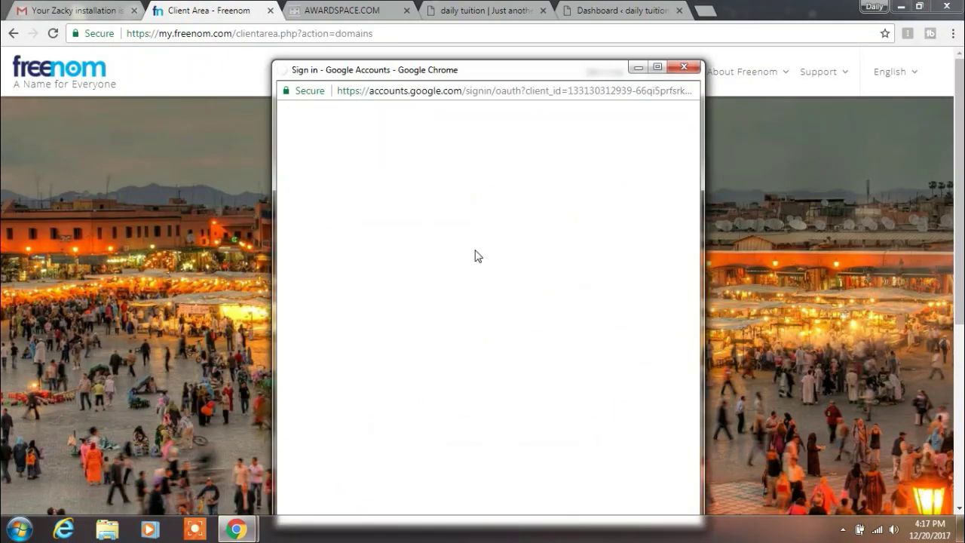
pyautogui.click(435, 245)
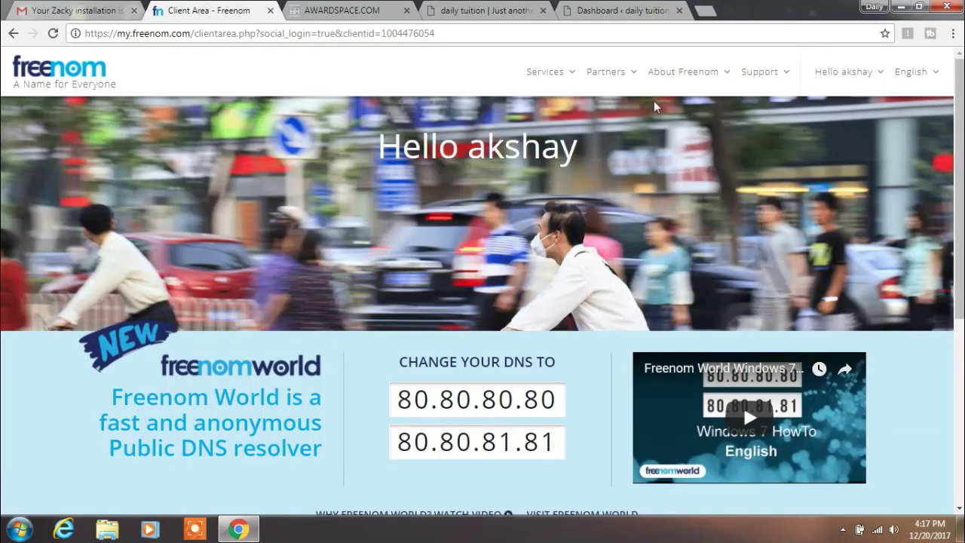
# - Open management for wordpresstempletes.tk and check its registration 20/12/2017 and expiry 20/12/2018 dates
pyautogui.moveTo(558, 74)
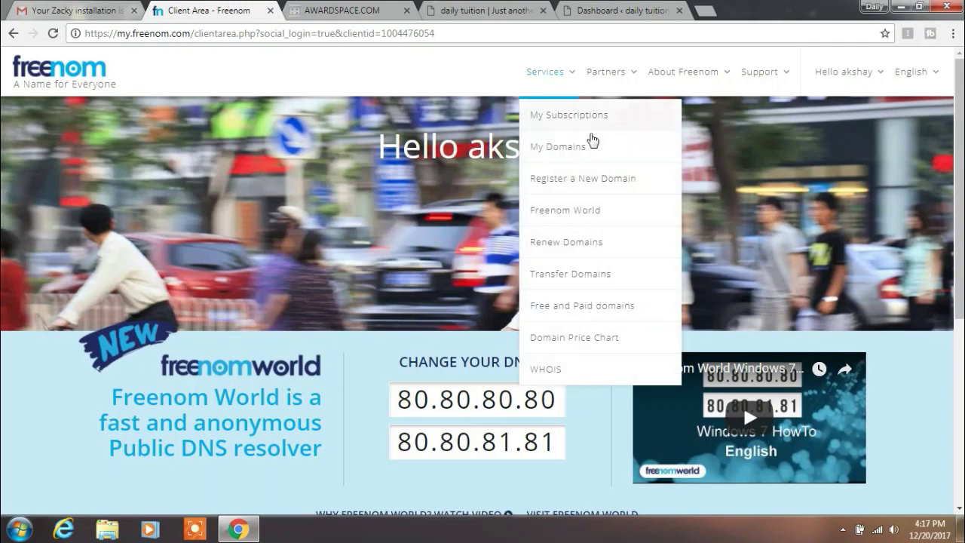
pyautogui.click(581, 156)
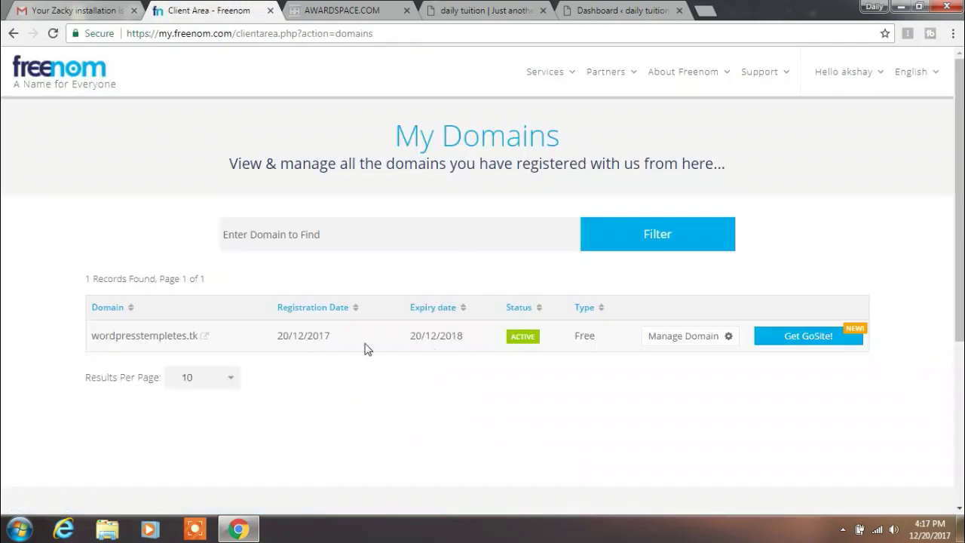
pyautogui.click(674, 337)
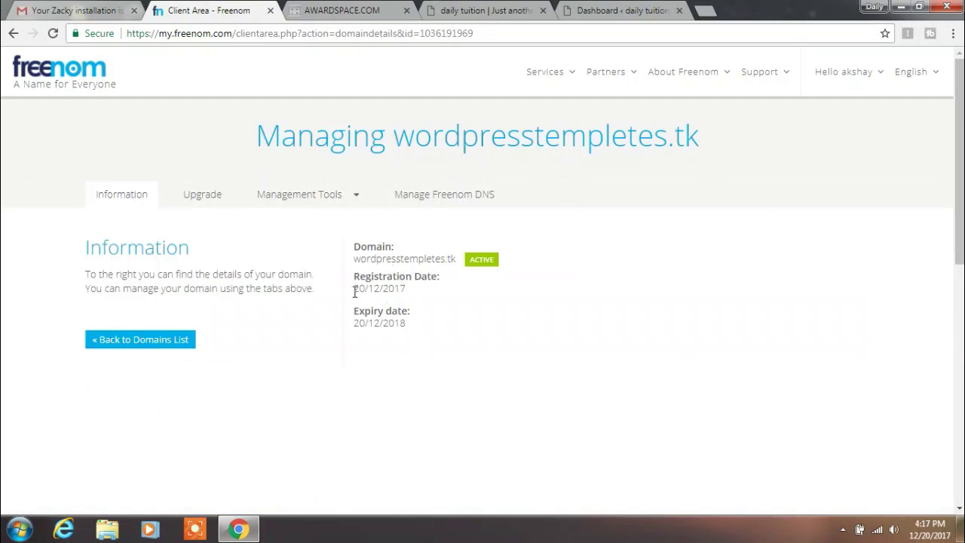
pyautogui.moveTo(355, 291); pyautogui.dragTo(410, 293)
pyautogui.click(411, 295)
pyautogui.moveTo(355, 324); pyautogui.dragTo(412, 332)
pyautogui.click(413, 332)
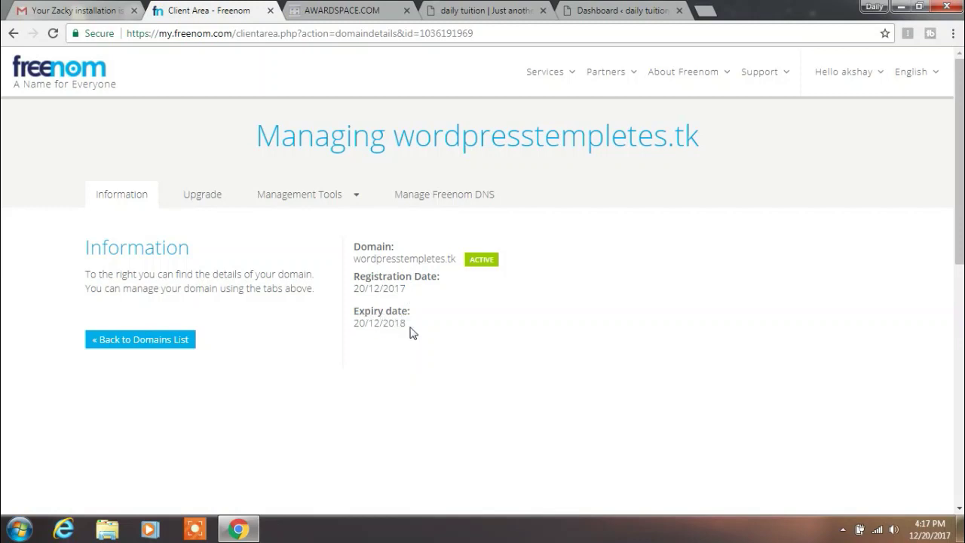